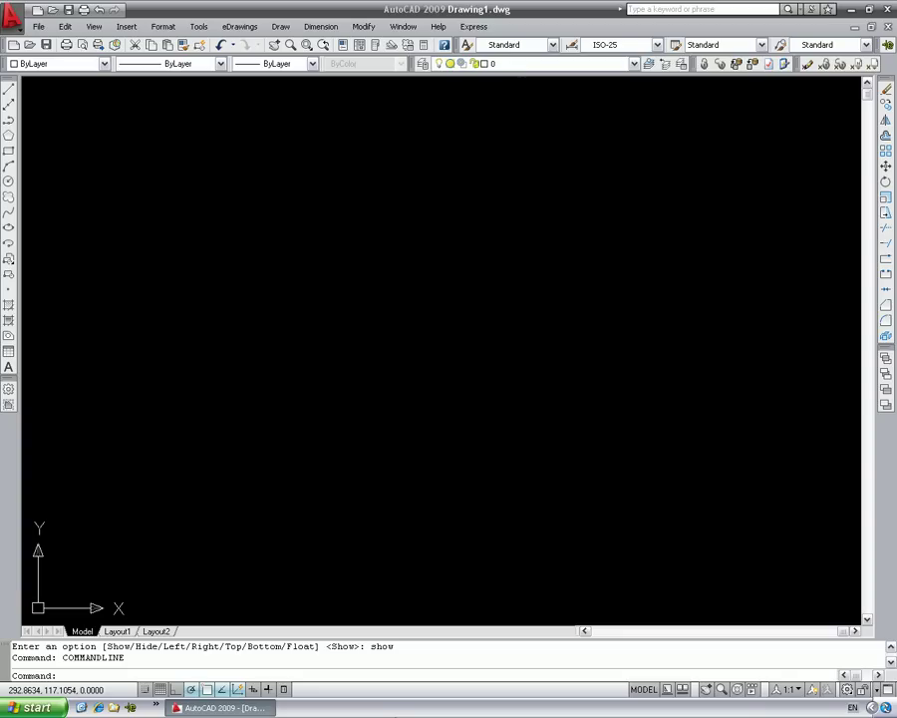
Log in to the SolidWorks vault from Select File and open Engineering > Projects
left_click(30, 45)
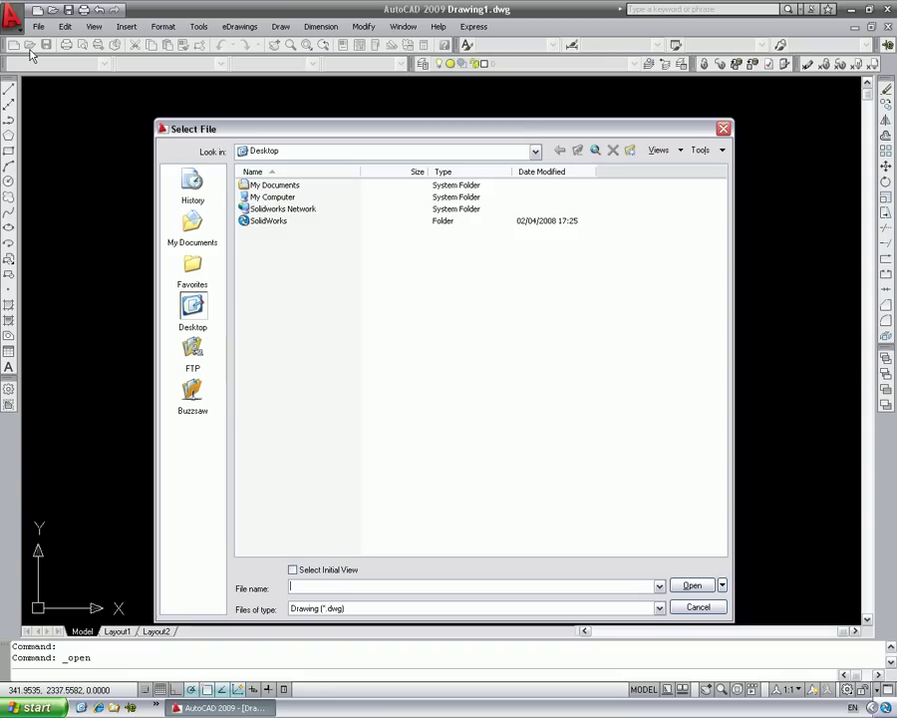
left_click(278, 221)
double_click(269, 220)
left_click(525, 401)
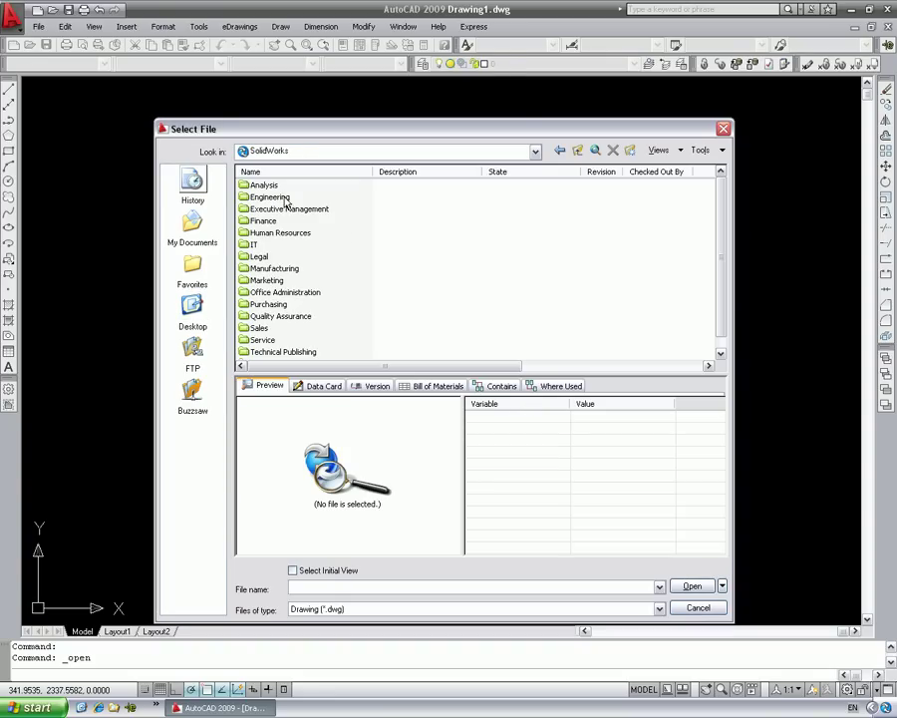
double_click(283, 199)
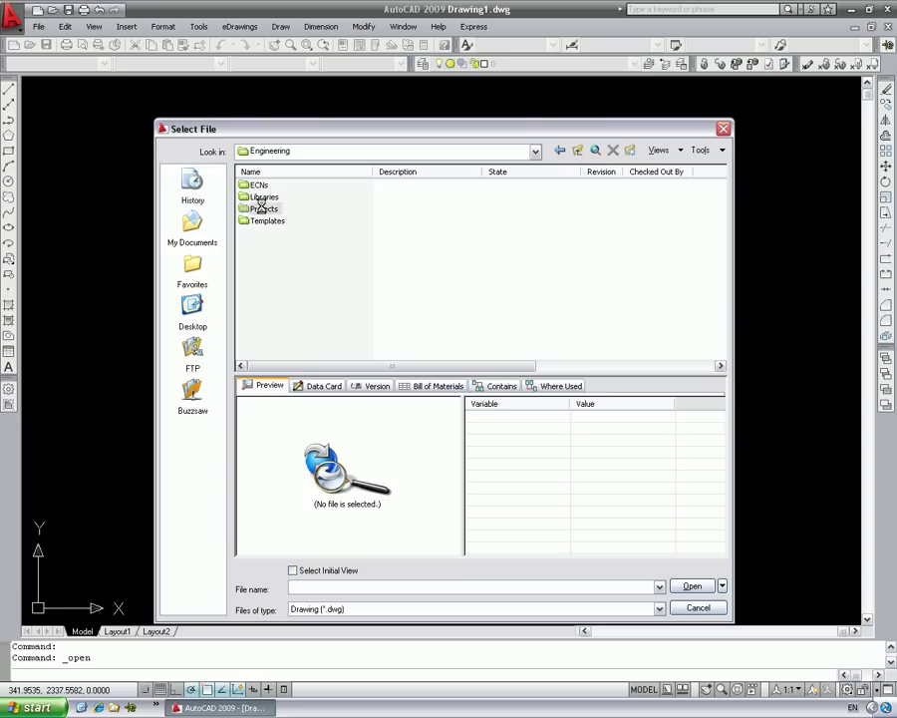
double_click(261, 206)
Open 2010 > Design Data and preview drawings PT-561601 and PT-561602
left_click(247, 209)
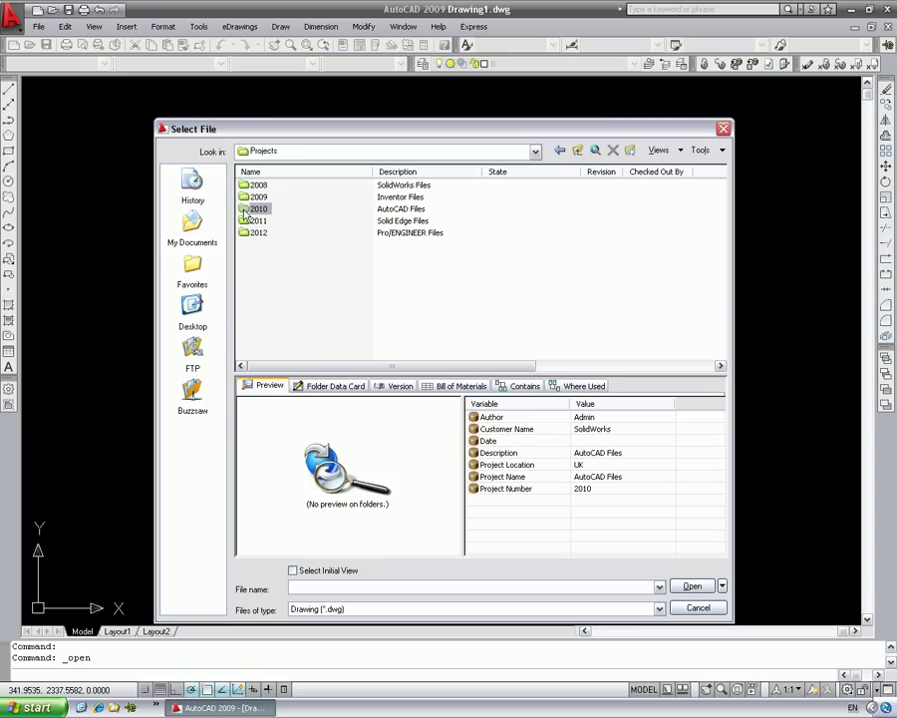
double_click(246, 211)
double_click(246, 220)
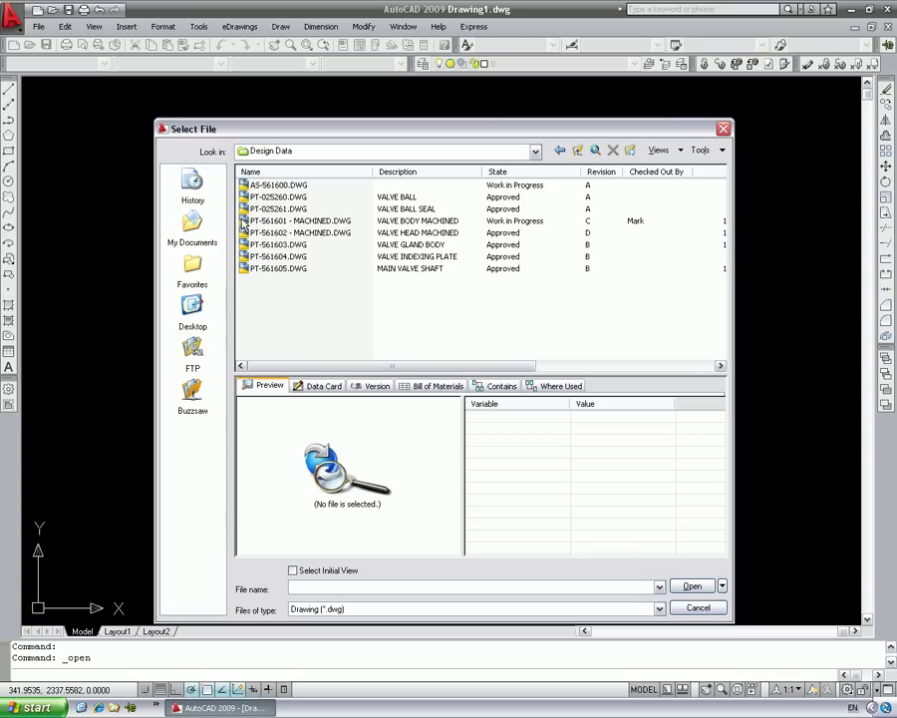
left_click(244, 221)
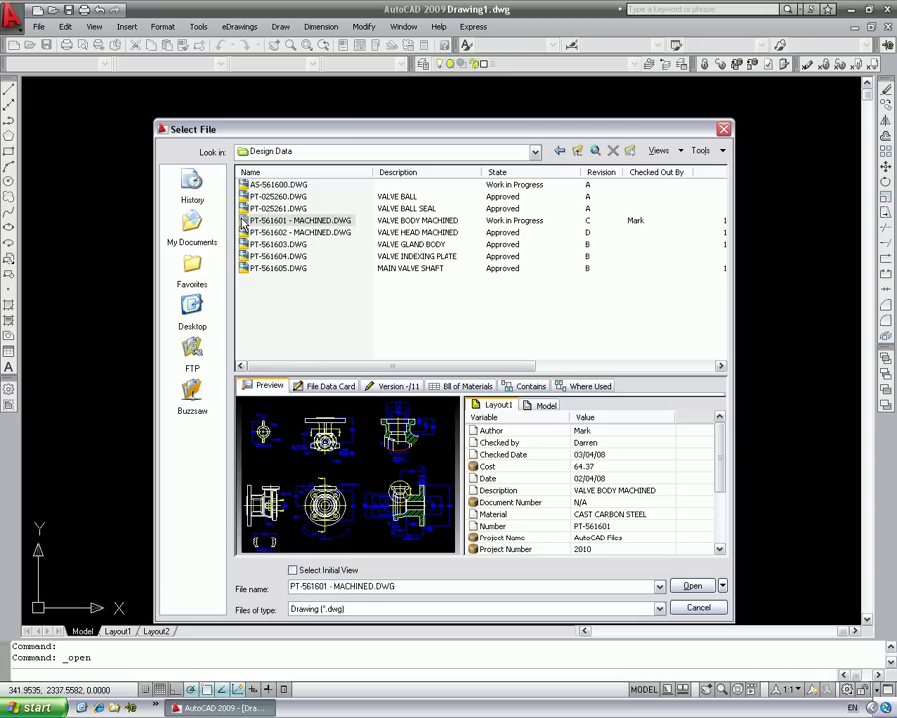
left_click(242, 232)
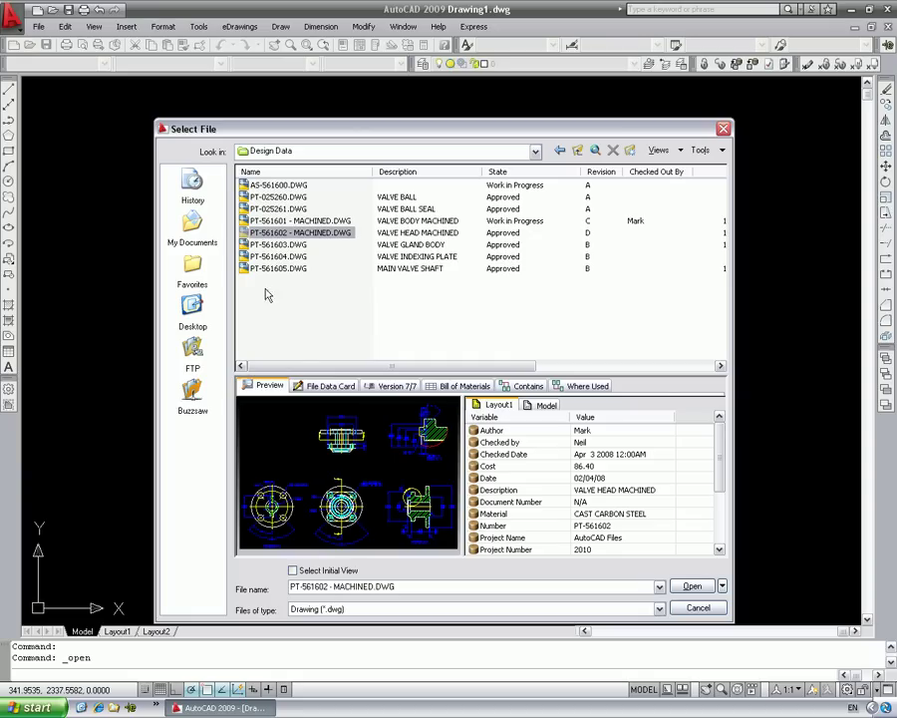
Enlarge the File Data Card pane and review PT-561601's and AS-561600's cards (revision A, Work in Progress, 3 KG)
left_click(309, 385)
left_click_drag(307, 382, 306, 283)
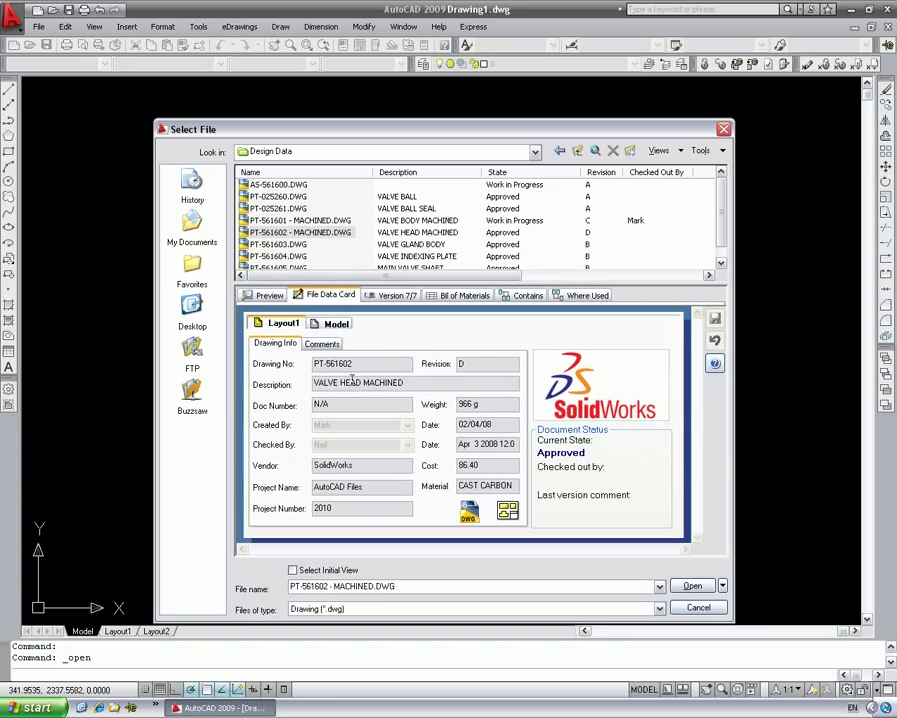
left_click(328, 223)
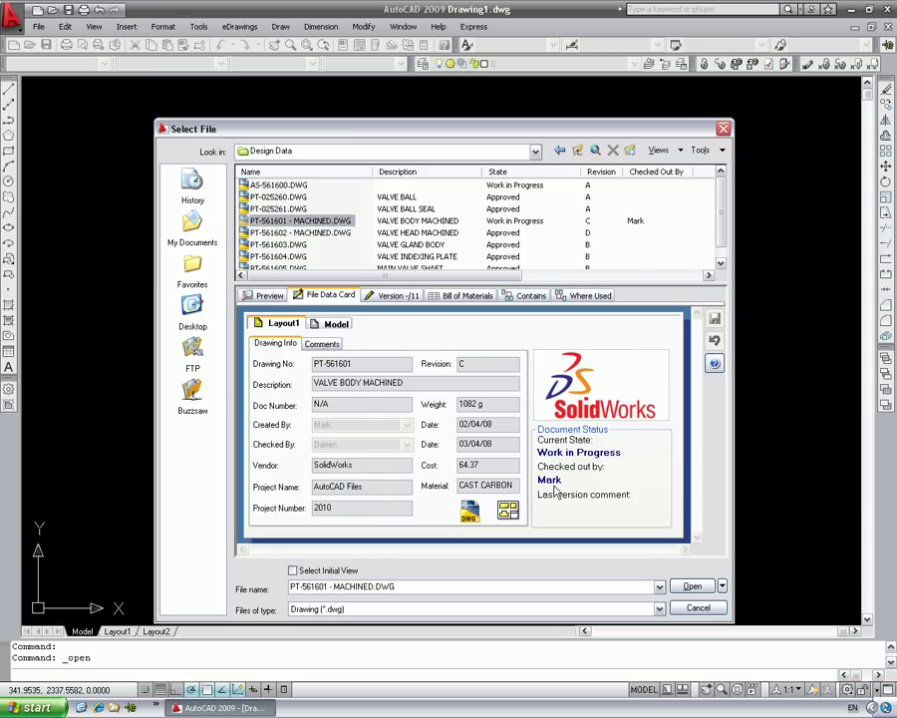
left_click(271, 186)
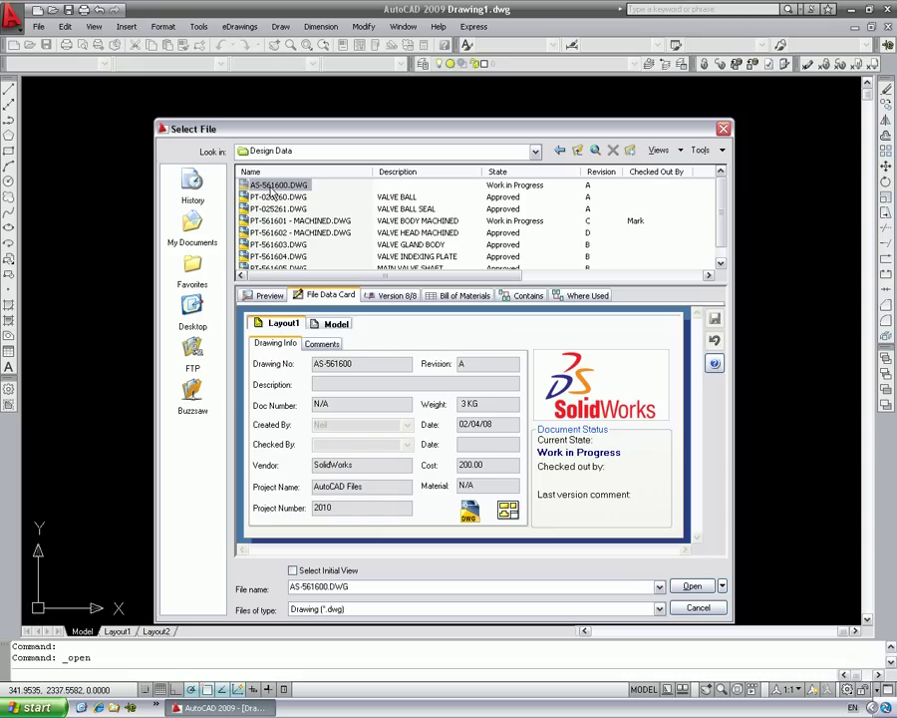
Review AS-561600's bill of materials, its Contains list and its Where Used list
left_click(462, 296)
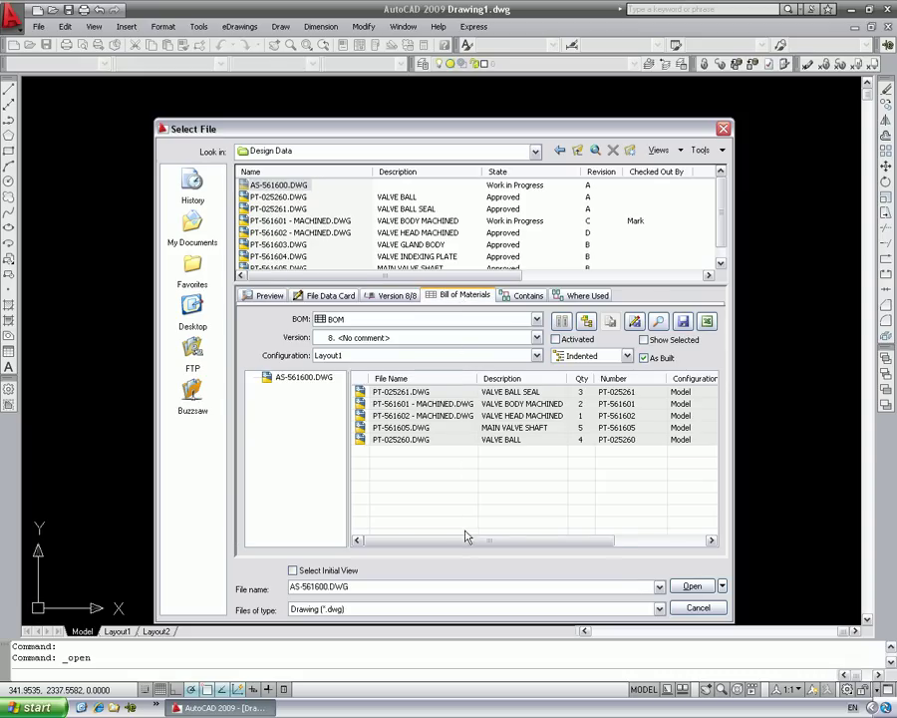
mouse_move(466, 540)
left_mouse_down()
mouse_move(569, 540)
mouse_move(459, 544)
left_mouse_up()
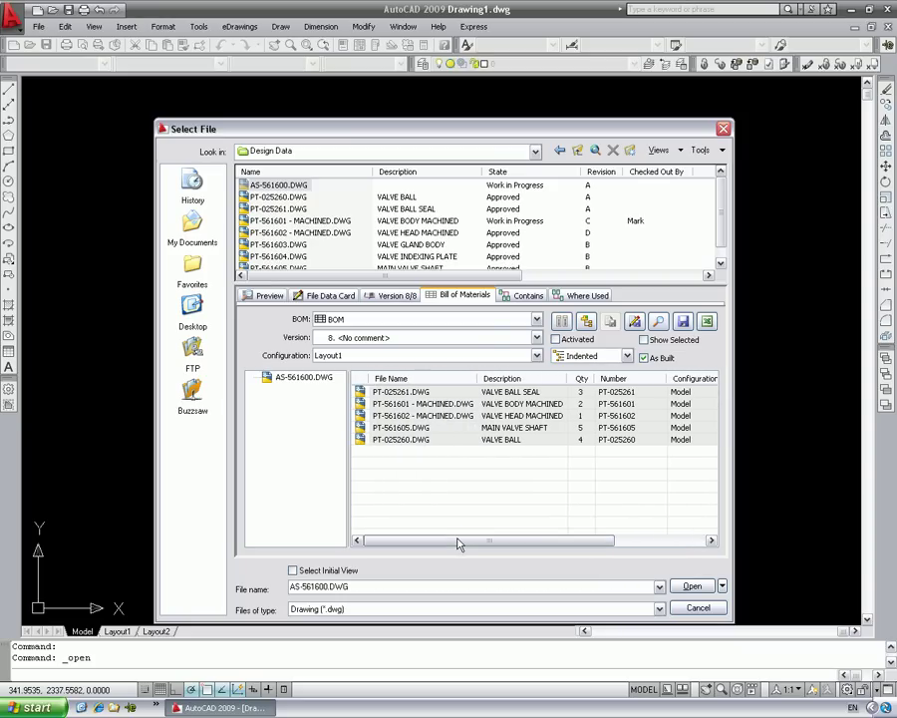
left_click(525, 296)
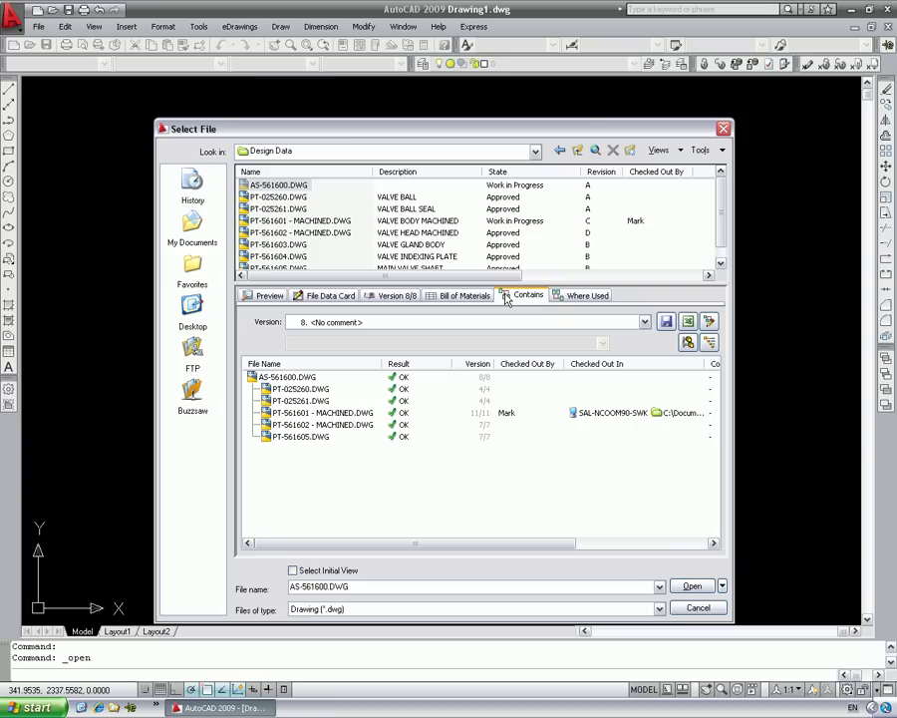
left_click(558, 298)
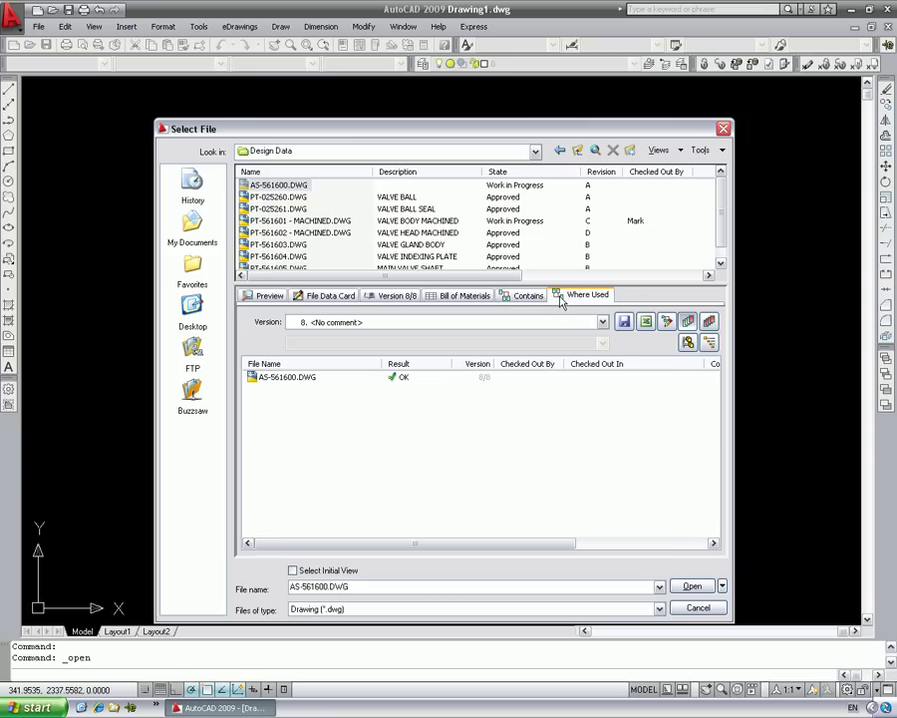
Check where PT-561601 is used, then return to AS-561600.DWG's preview
left_click(317, 222)
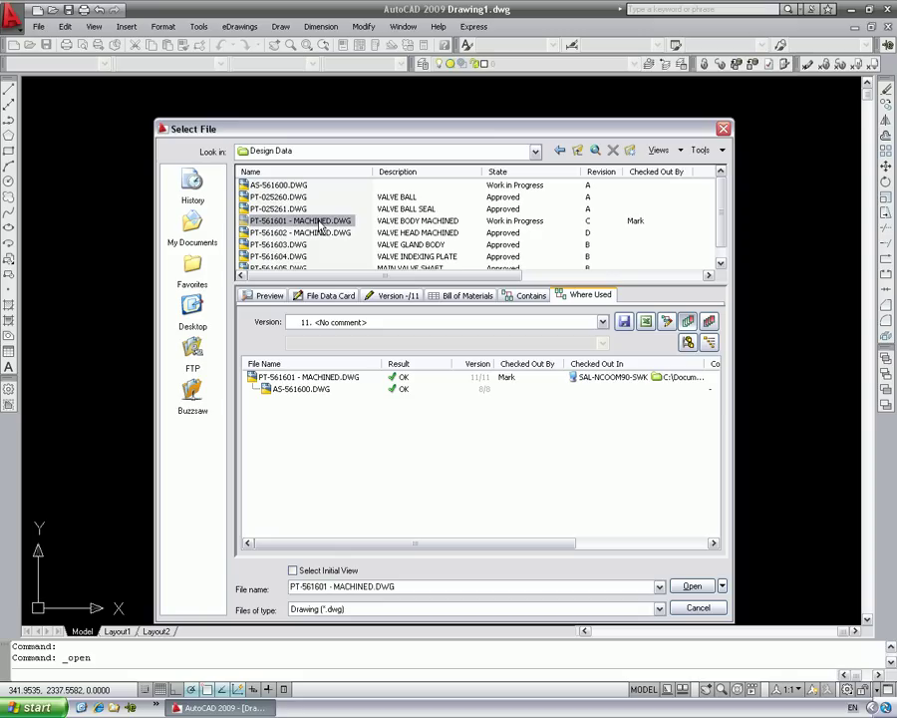
left_click(285, 185)
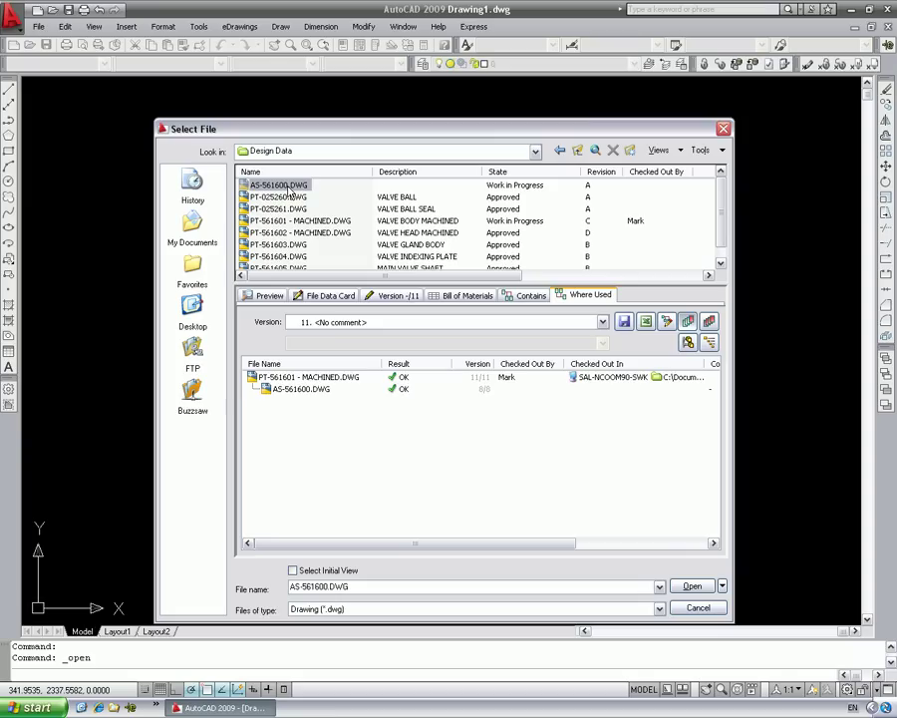
left_click(269, 296)
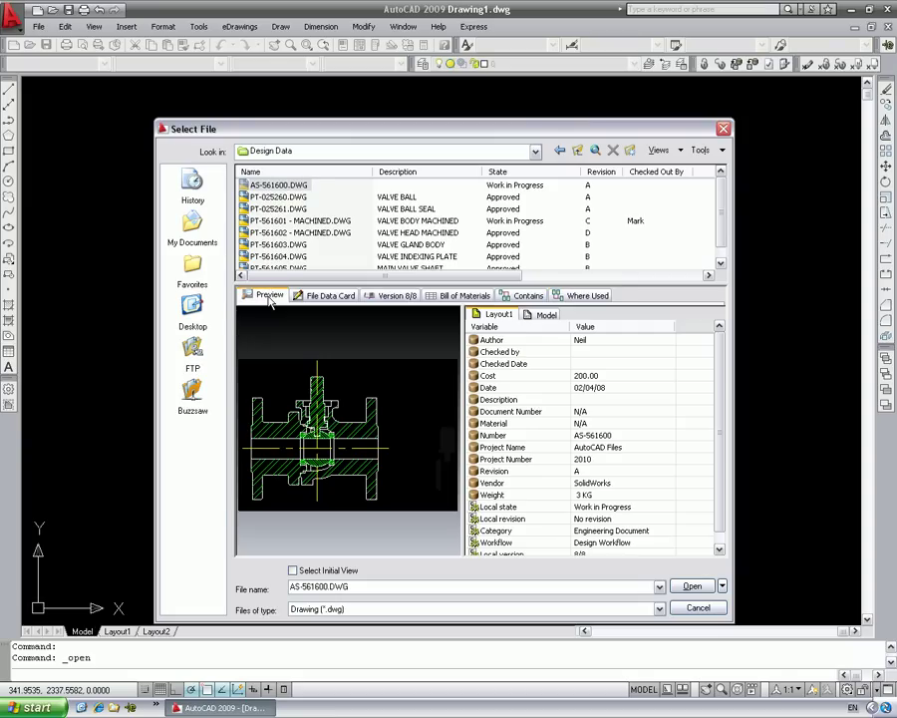
Open AS-561600.DWG, checking it out from PDMWorks on the way
left_click(694, 587)
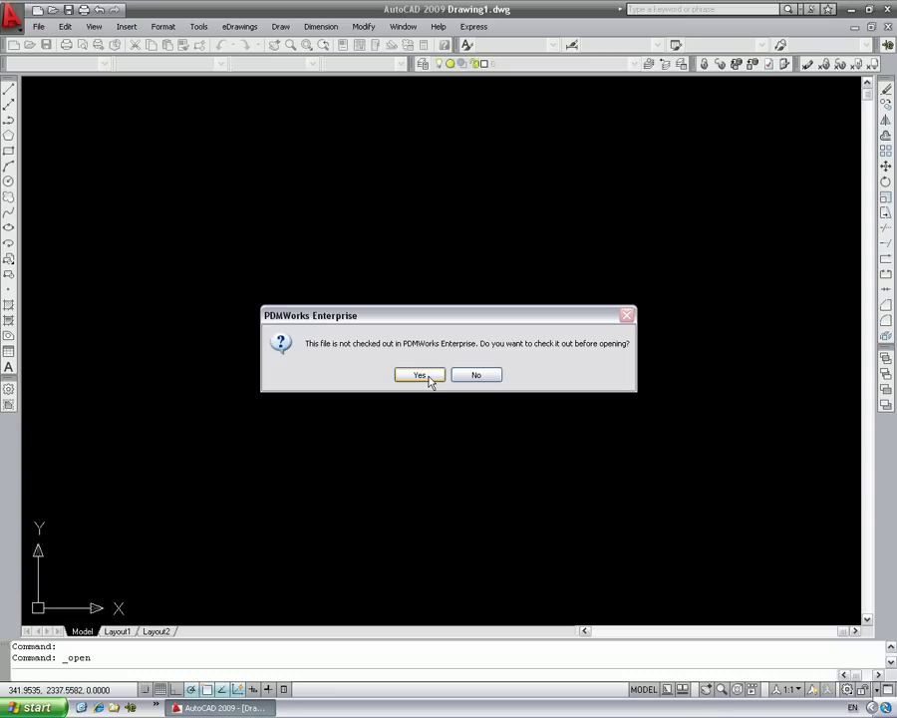
left_click(420, 375)
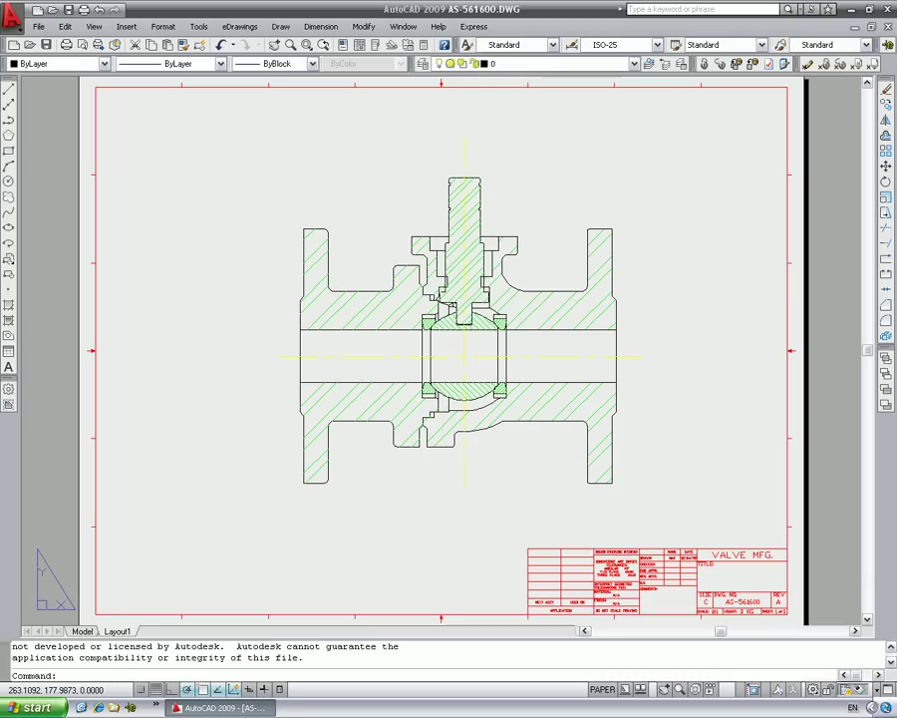
key("Escape")
key("Escape")
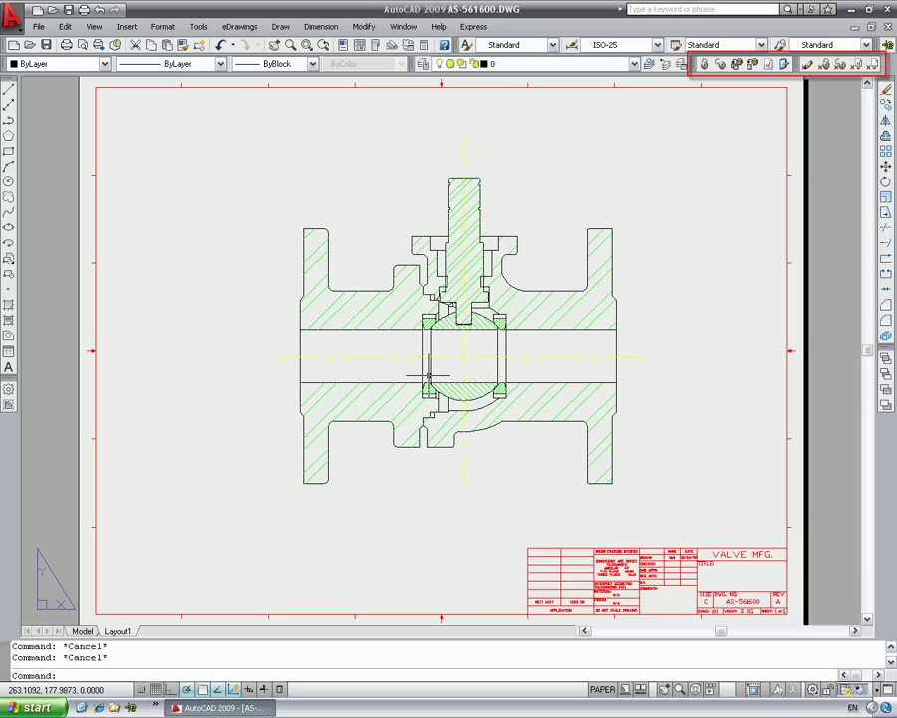
Enable the PDMWorks Enterprise status window, which shows the drawing checked out at version 8/8
left_click(785, 64)
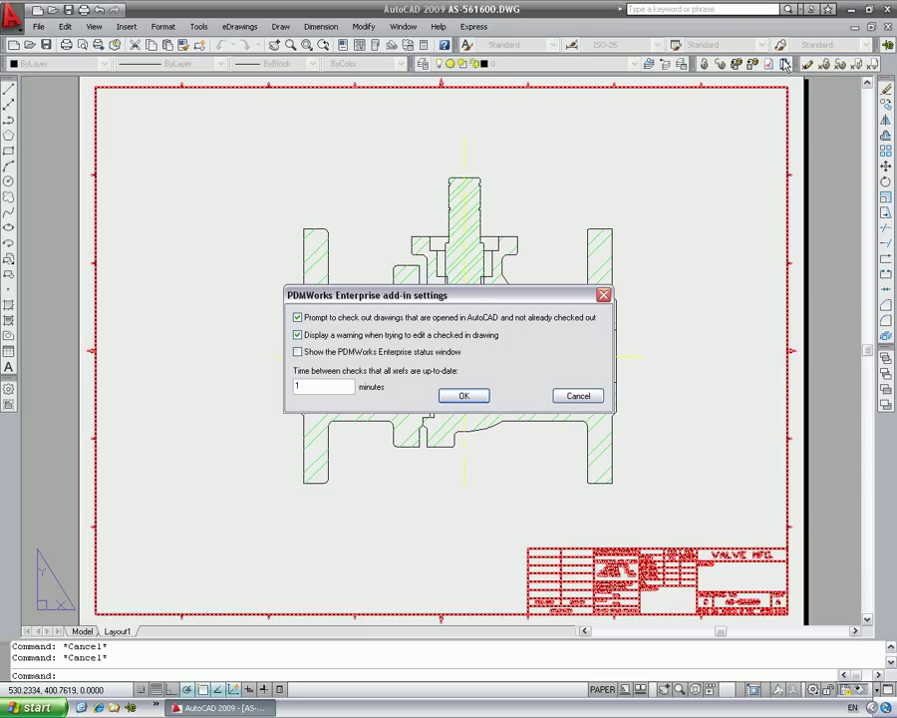
left_click(425, 352)
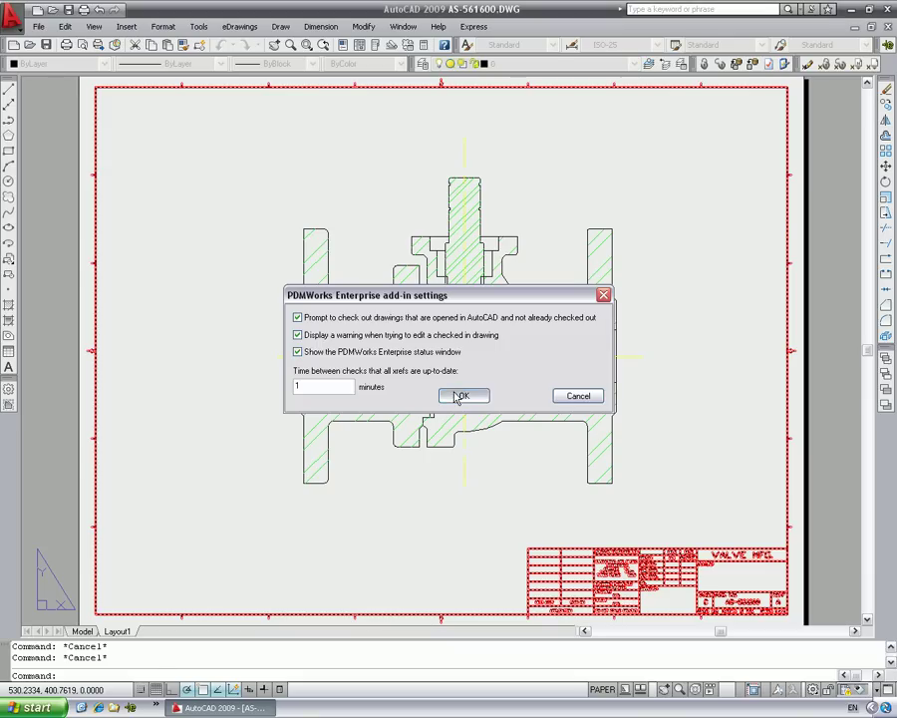
left_click(462, 396)
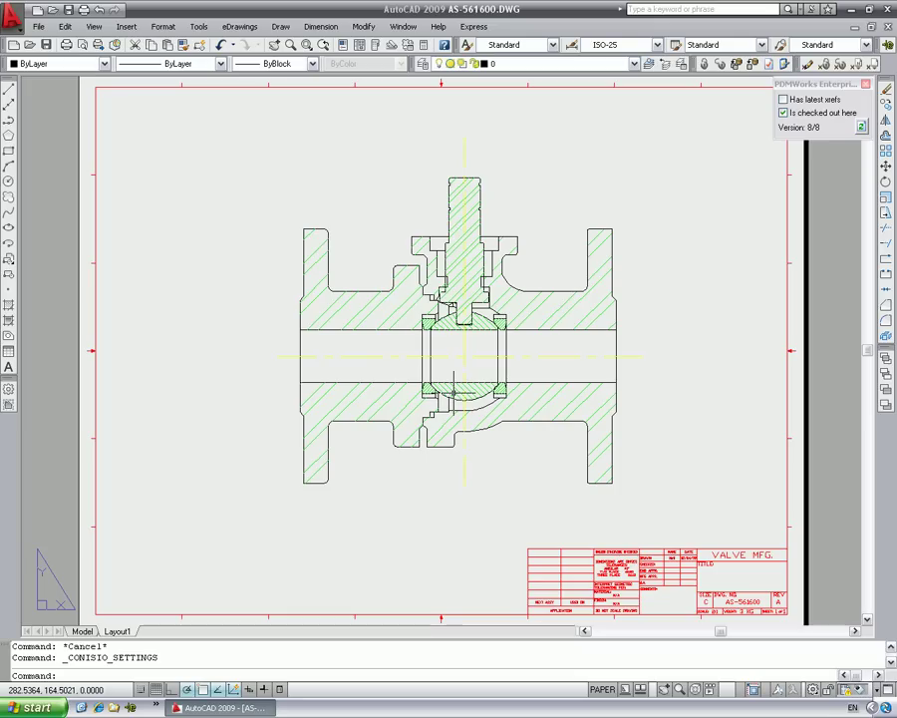
scroll(453, 391, "up", 3)
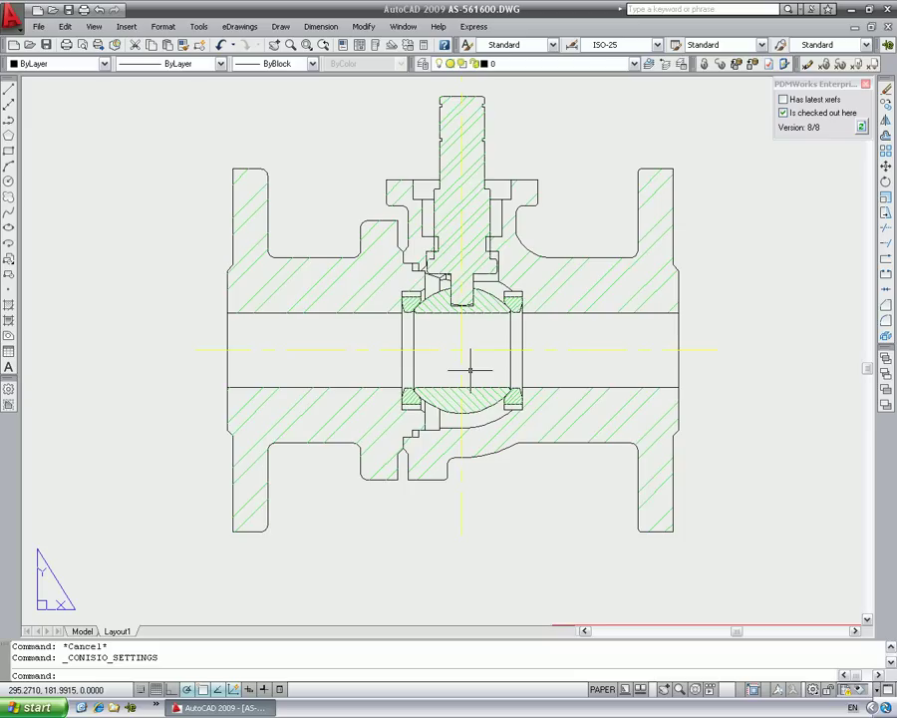
mouse_move(471, 369)
middle_mouse_down()
mouse_move(423, 410)
mouse_move(364, 415)
mouse_move(343, 387)
middle_mouse_up()
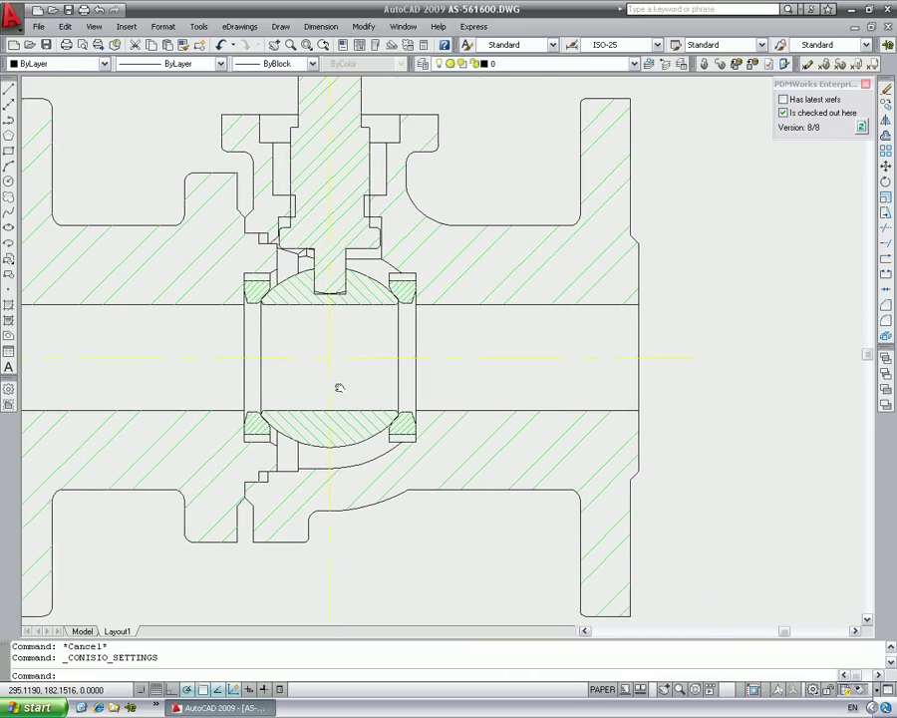
key("Escape")
key("Escape")
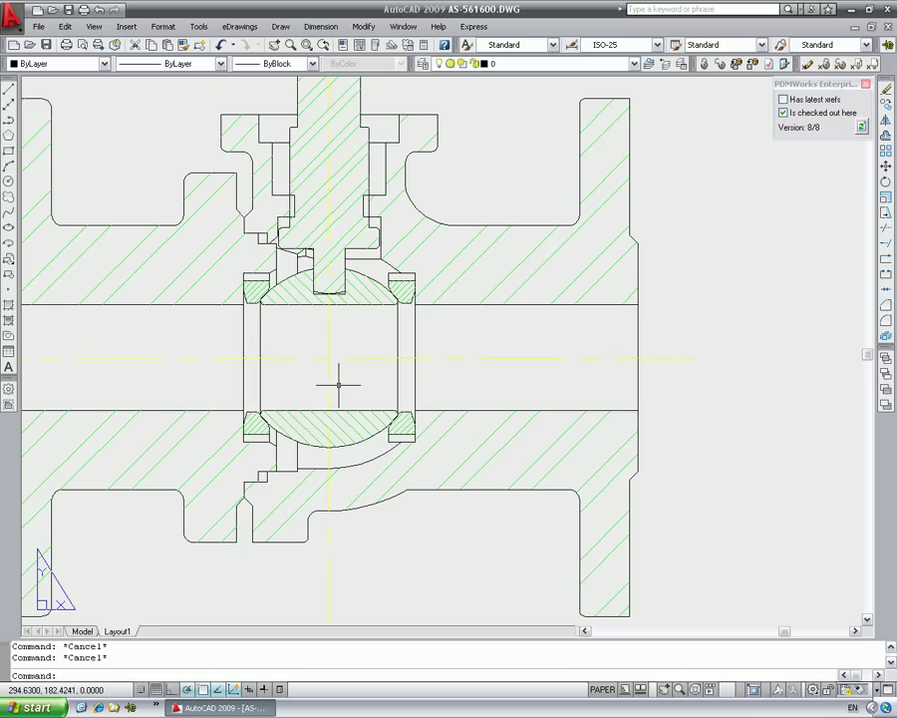
Reload all external references so PT-561601 - MACHINED is current in the assembly
left_click(784, 100)
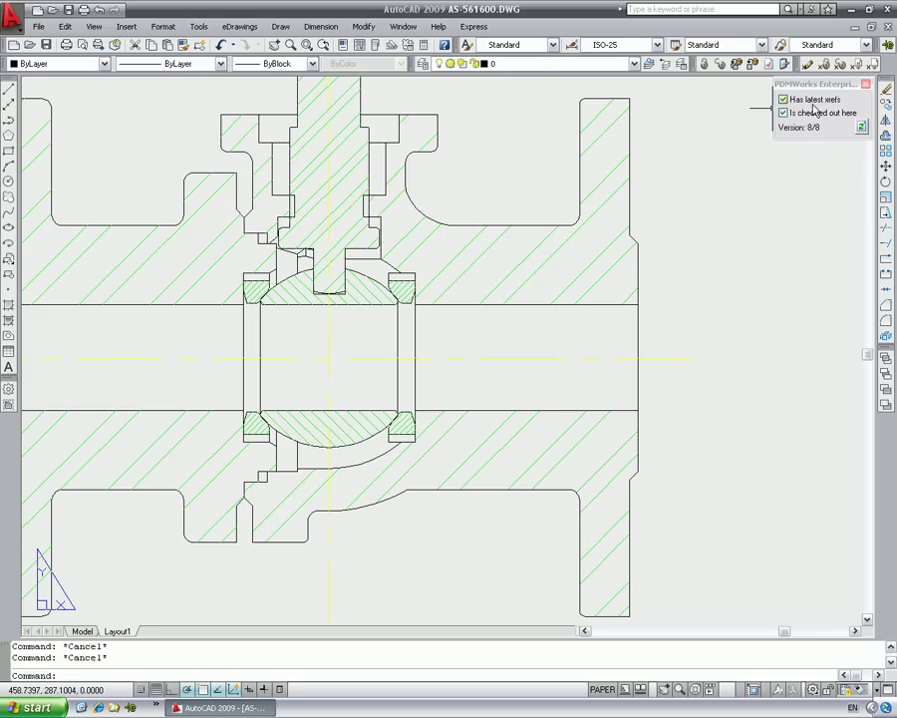
left_click(127, 26)
left_click(159, 230)
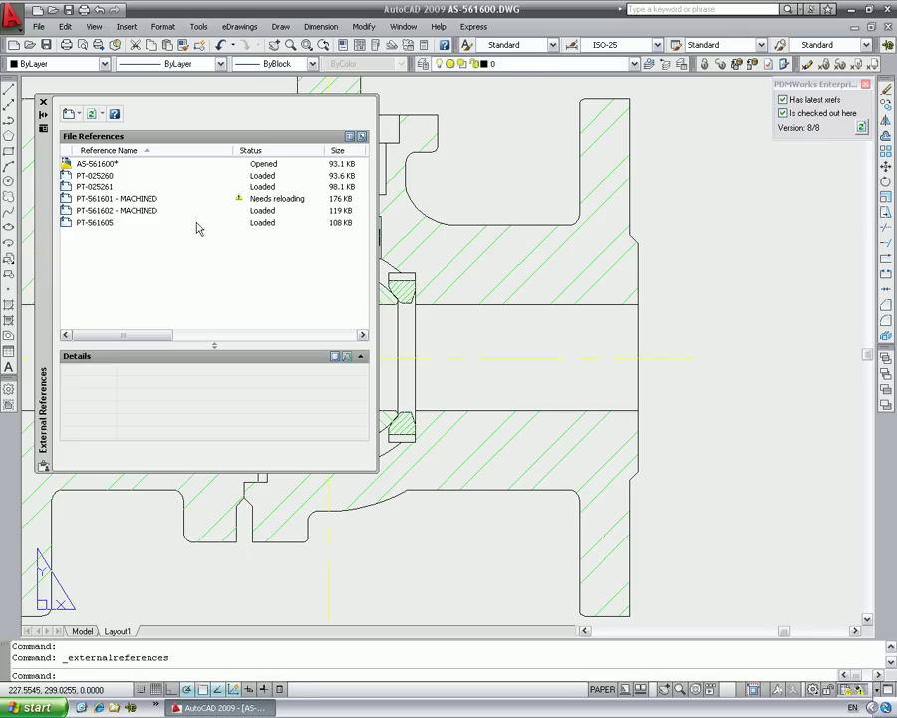
mouse_move(264, 210)
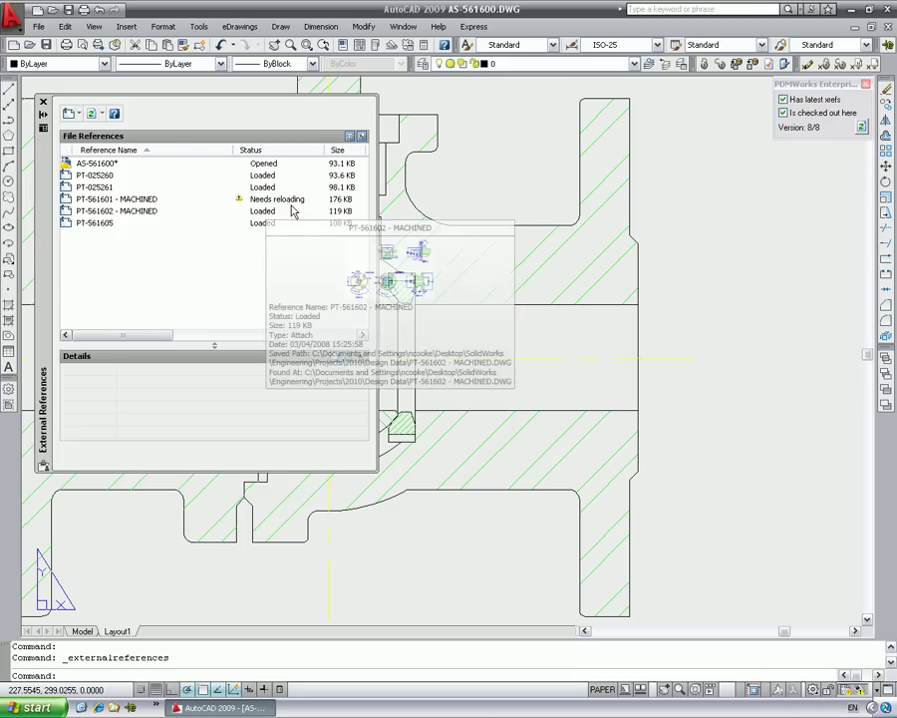
left_click(95, 113)
left_click(110, 141)
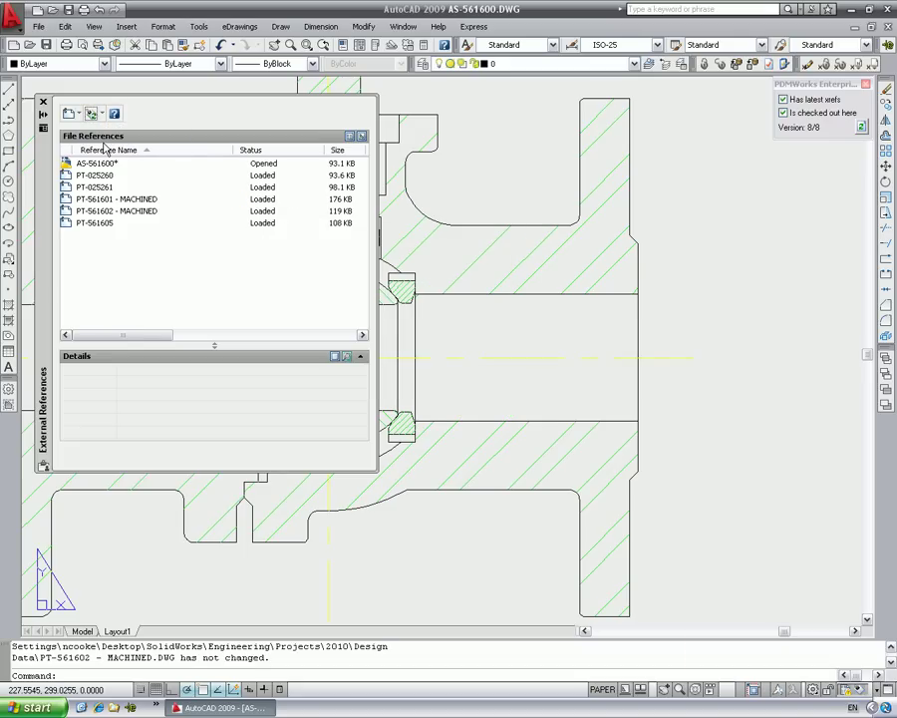
left_click(43, 101)
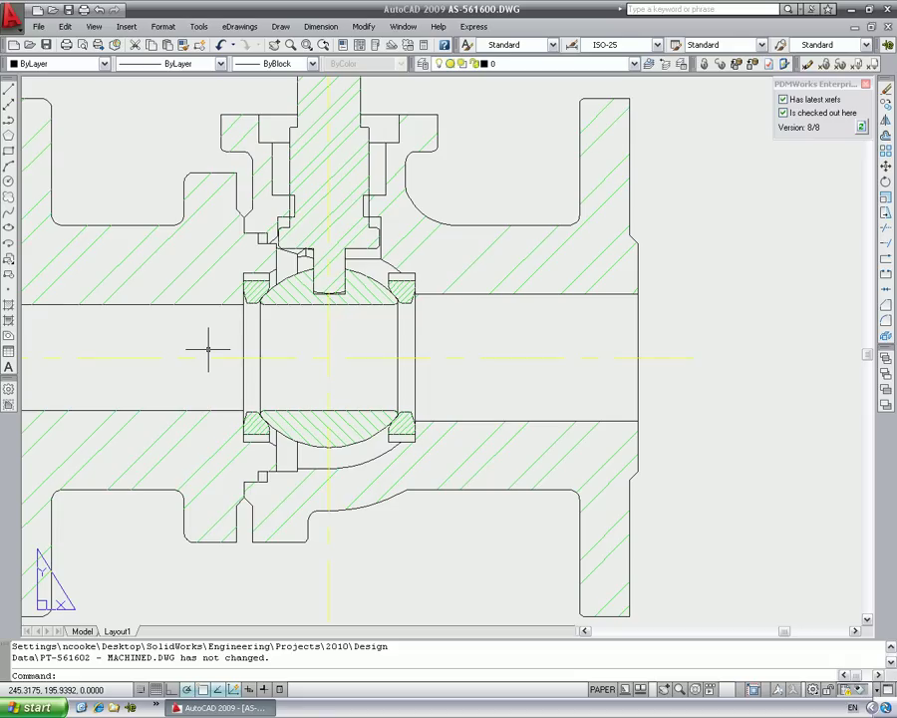
Set the title block's TITLE1 attribute to VALVE ASSEMBLY, then zoom out to the full sheet
mouse_move(605, 553)
middle_mouse_down()
mouse_move(579, 488)
mouse_move(385, 265)
mouse_move(393, 284)
mouse_move(387, 264)
middle_mouse_up()
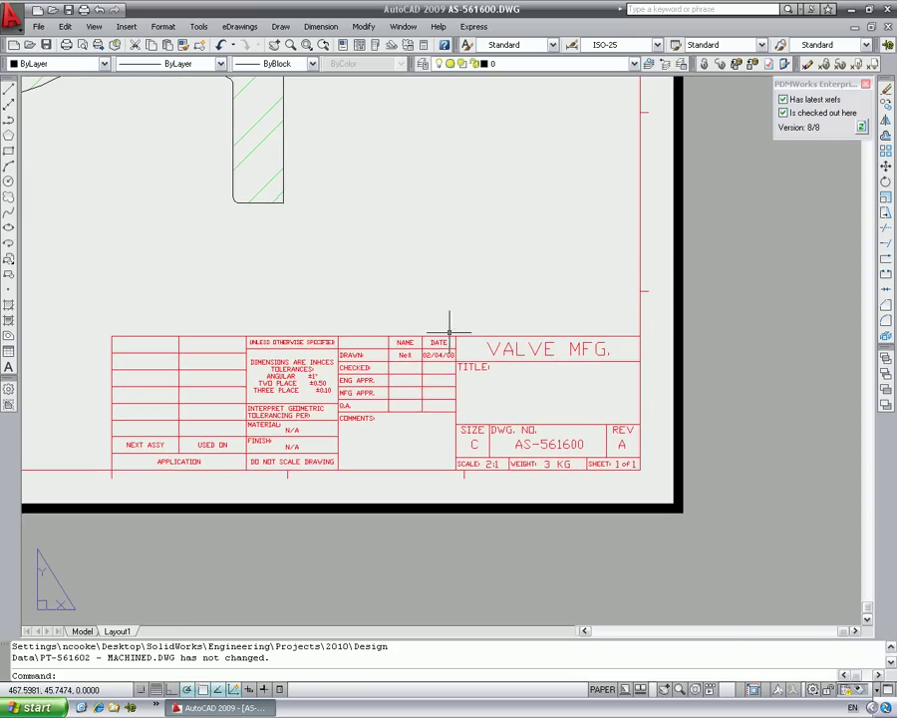
double_click(479, 367)
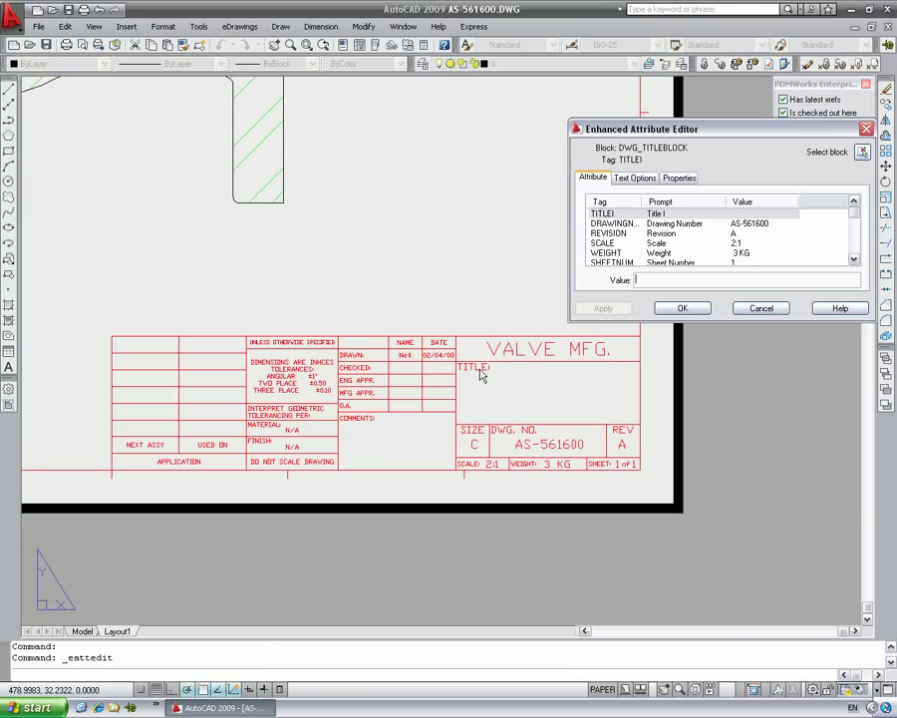
left_click(673, 279)
type("VALVE ASSEMBLY")
left_click(679, 309)
middle_click(671, 307)
middle_click(672, 307)
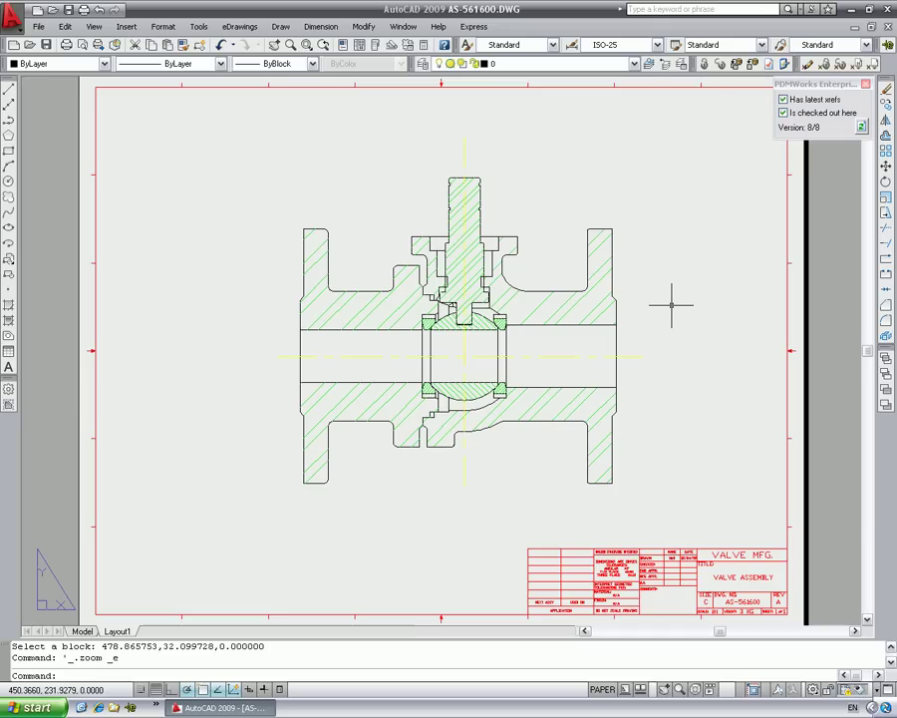
Save and close AS-561600.DWG for check-in and start the comment 'Changed title block and updated xrefs'
left_click(720, 65)
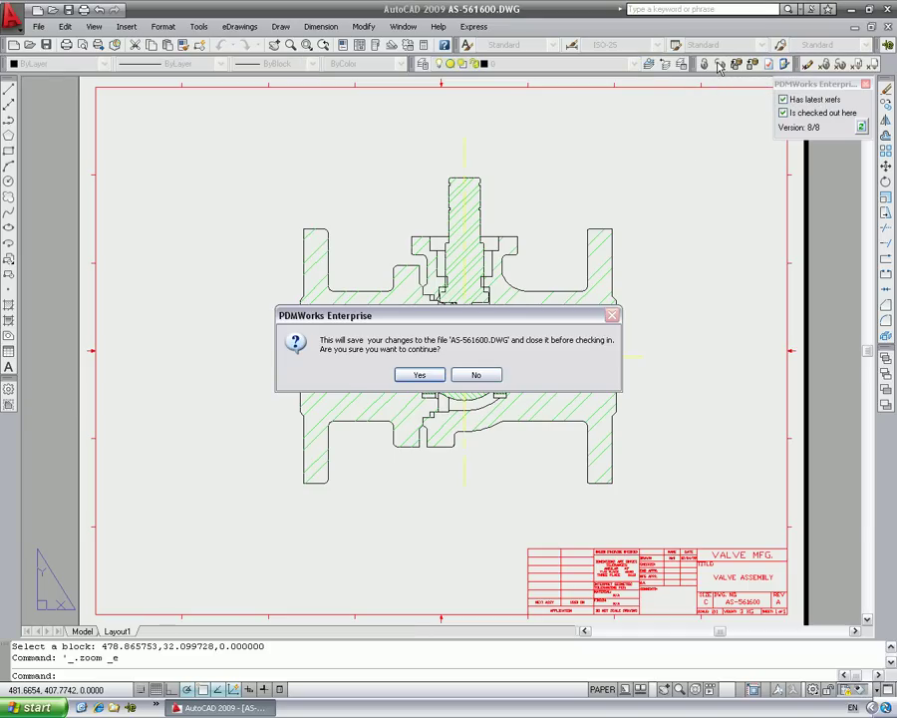
left_click(417, 376)
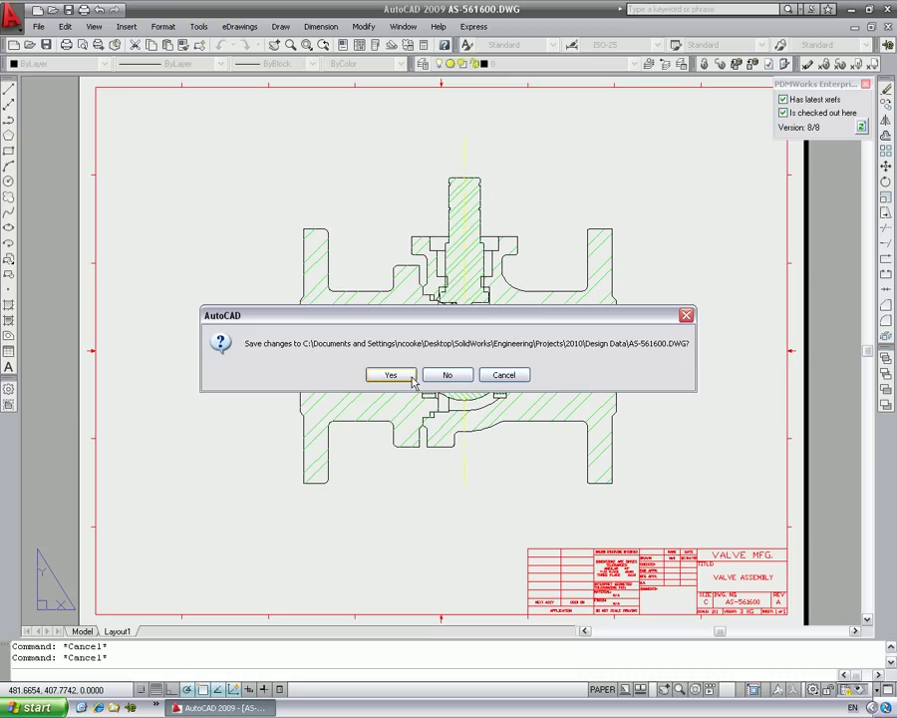
left_click(409, 377)
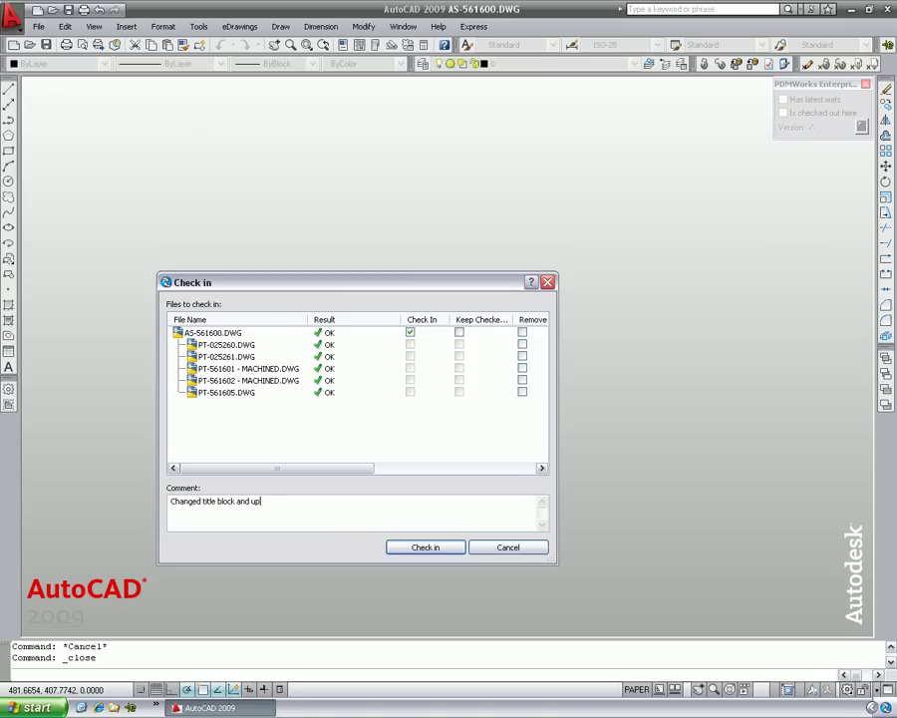
type("d")
Finish the check-in, preview the Layout1 sheet, and show AS-561600's data card with the new comment
left_click(415, 550)
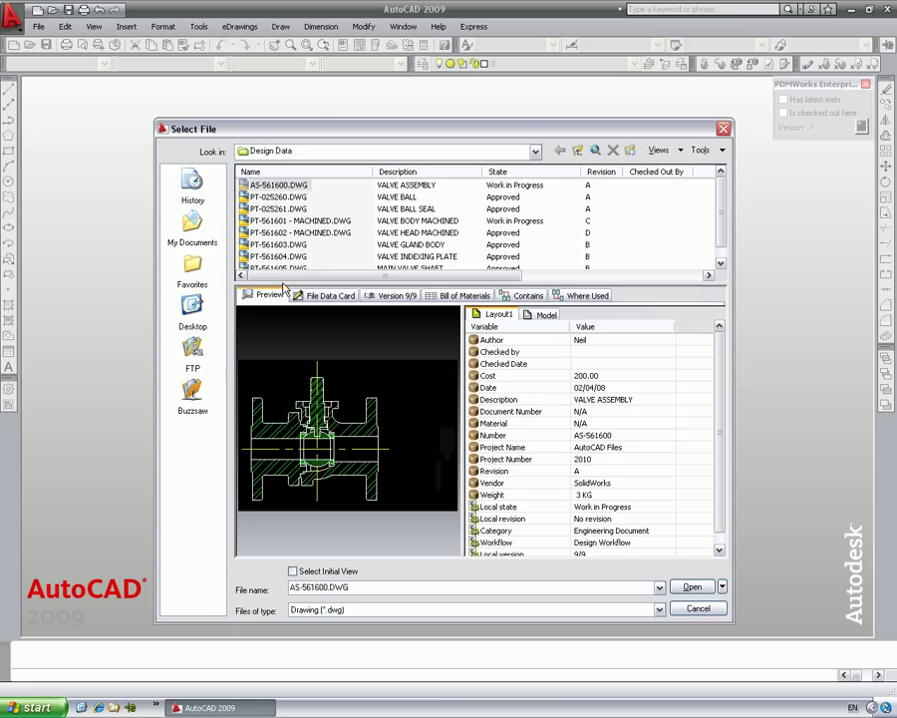
right_click(296, 378)
mouse_move(377, 486)
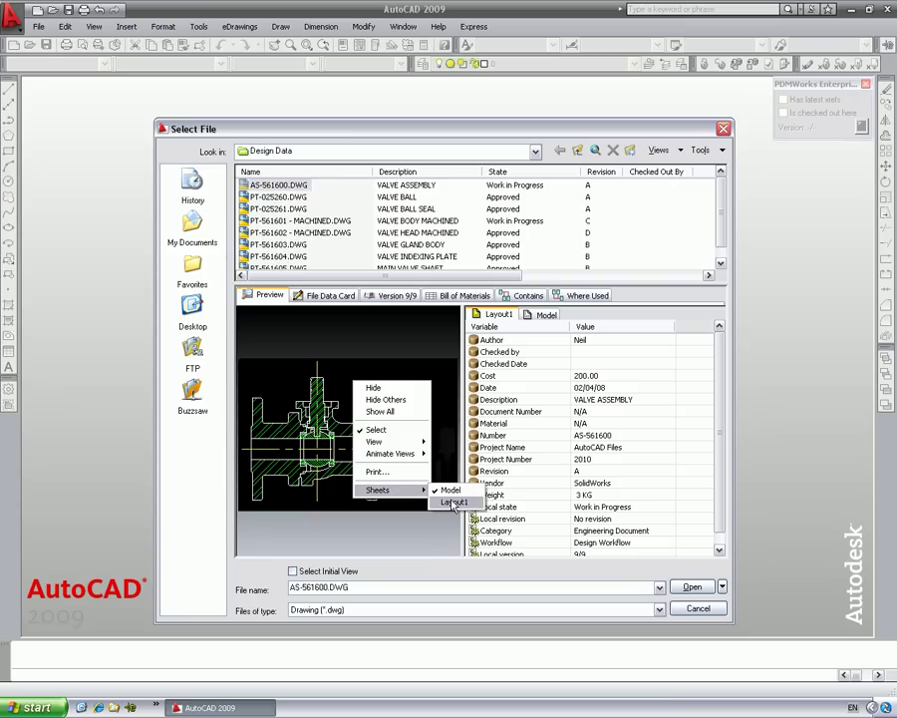
left_click(451, 501)
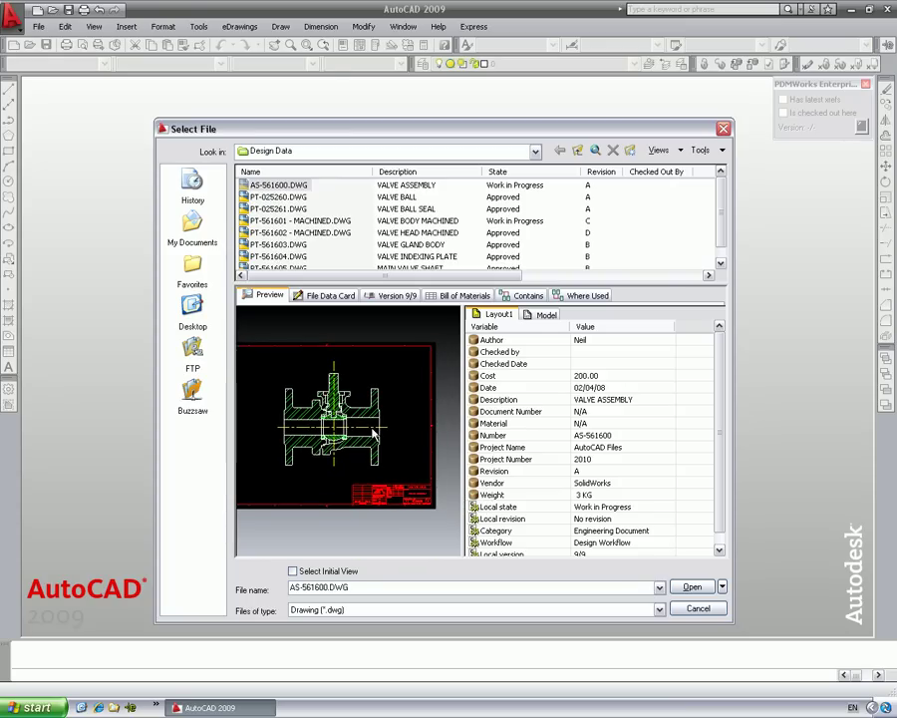
scroll(371, 431, "up", 4)
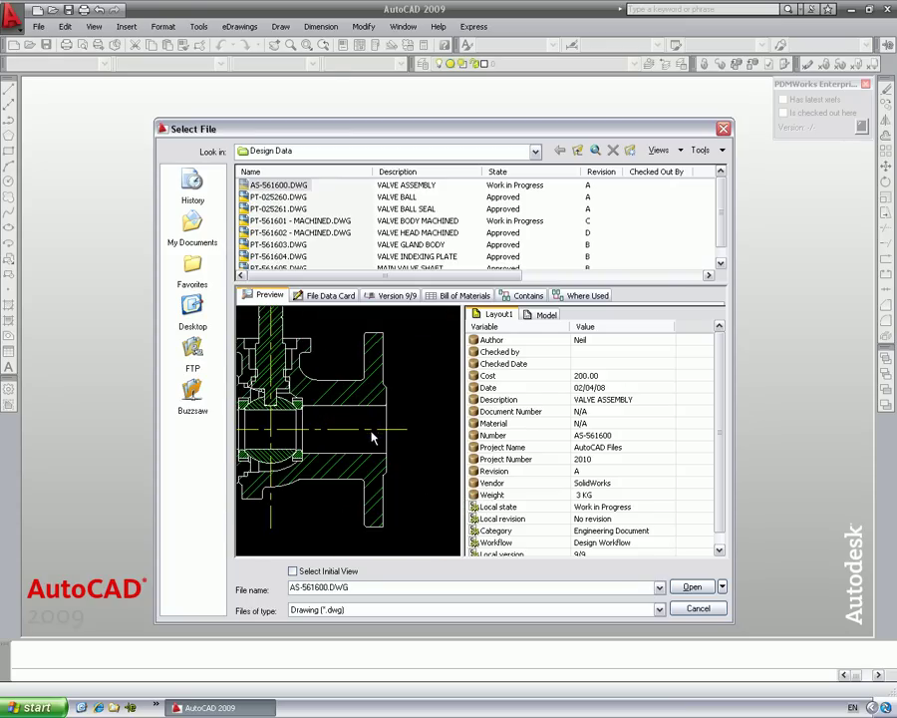
scroll(371, 437, "down", 4)
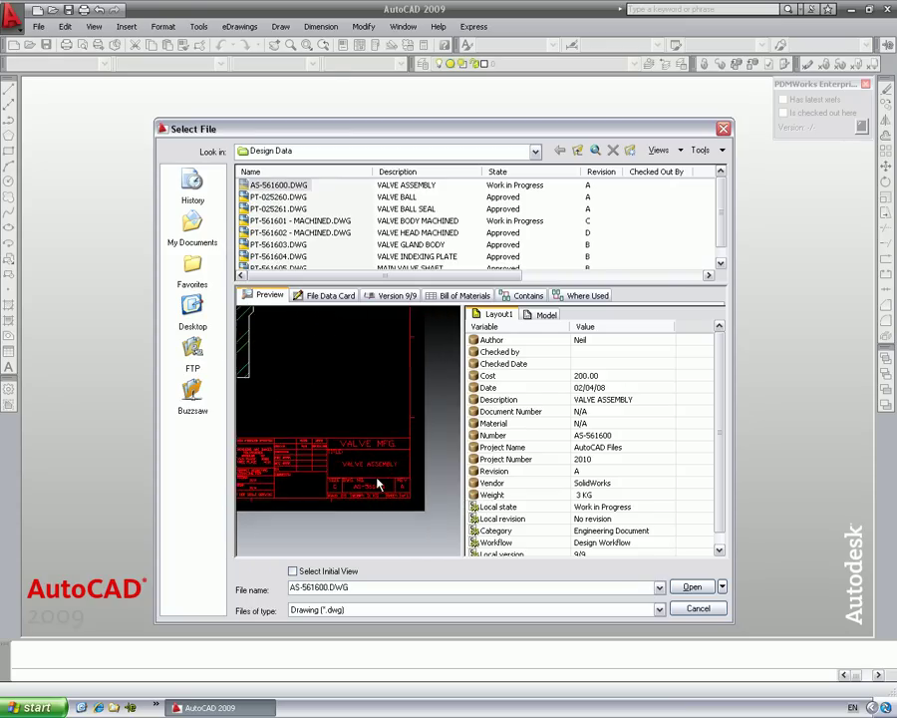
scroll(378, 484, "up", 2)
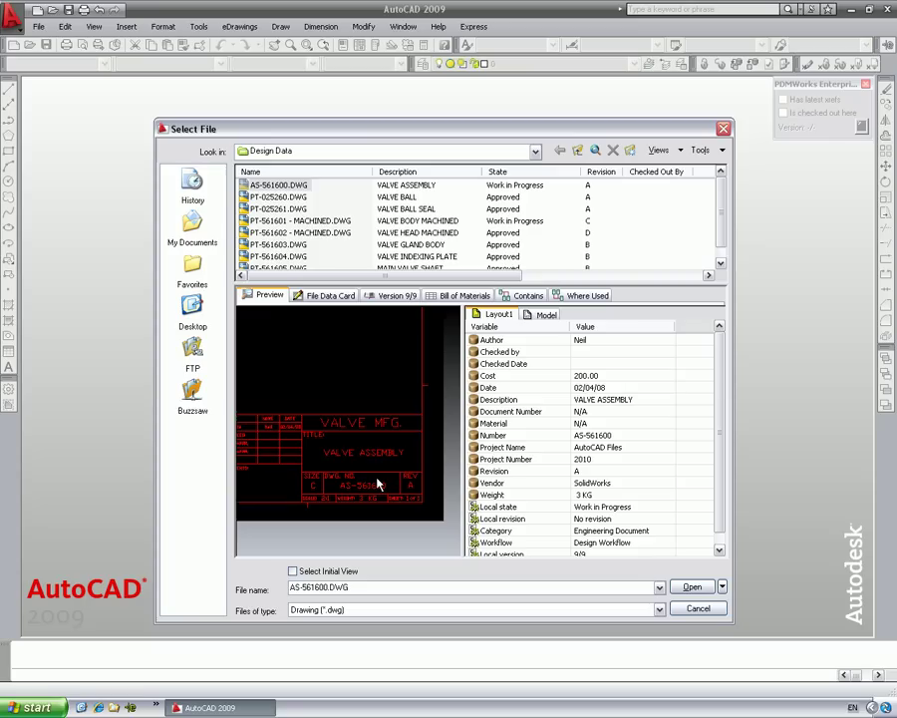
left_click(332, 295)
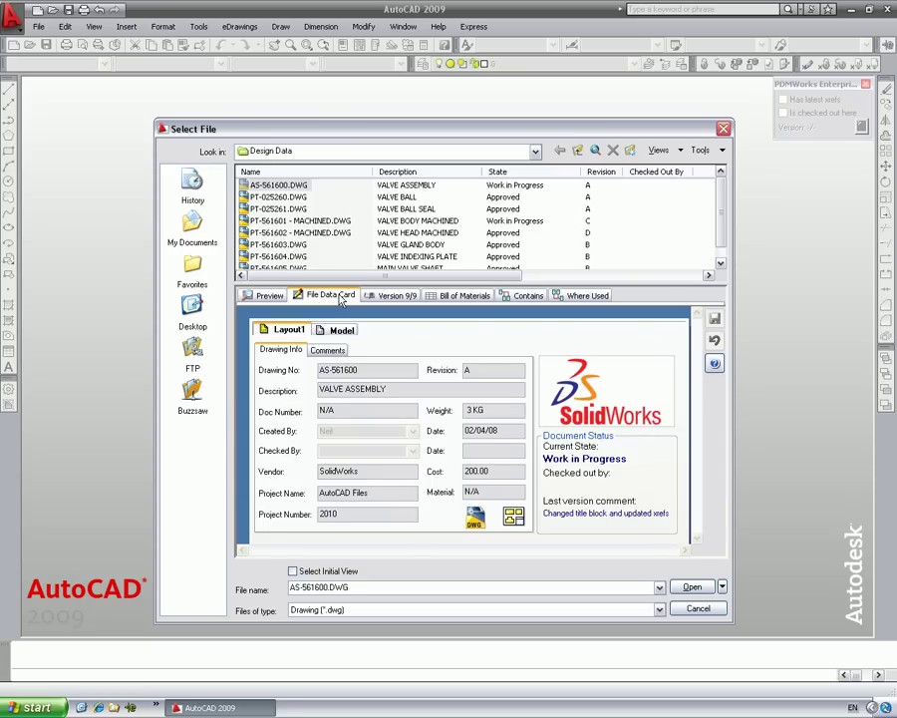
Check out AS-561600.DWG and change its data card description to NEW VALVE ASSEMBLY
right_click(304, 187)
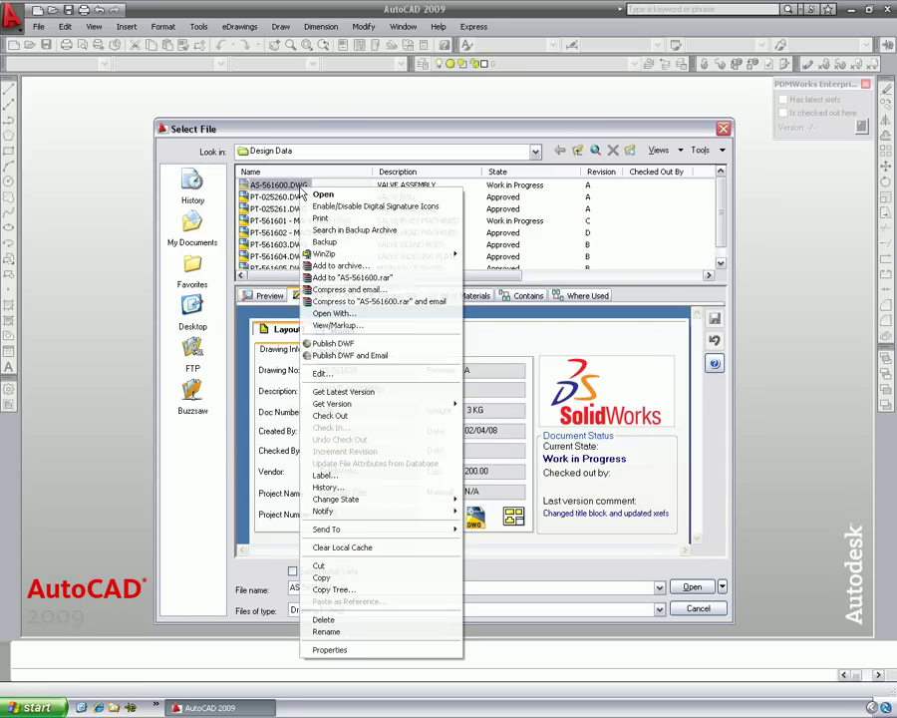
left_click(332, 416)
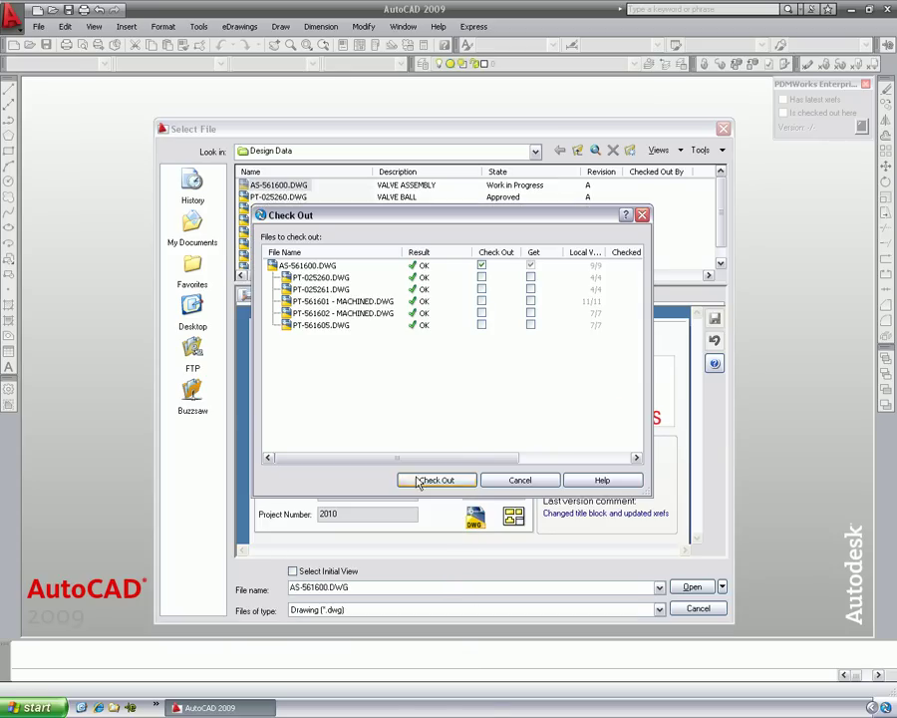
left_click(424, 480)
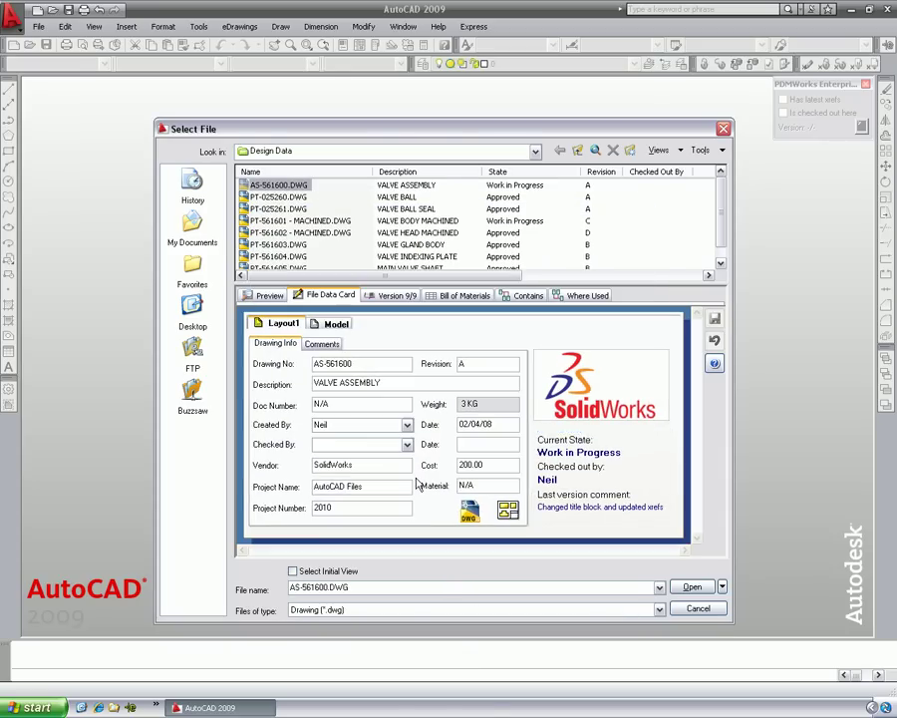
left_click(315, 384)
type("NEW")
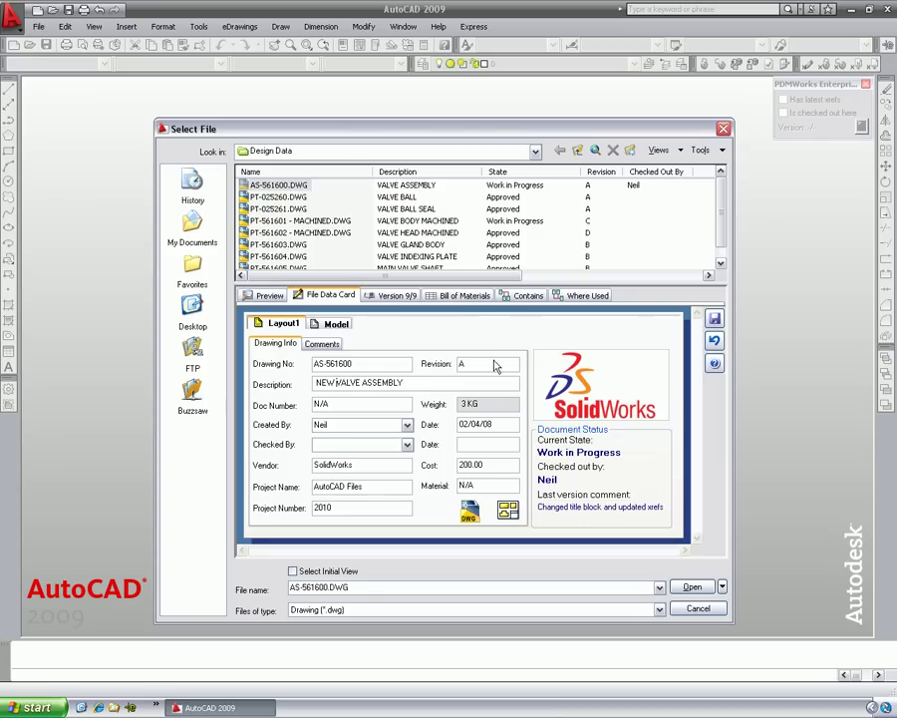
left_click(707, 319)
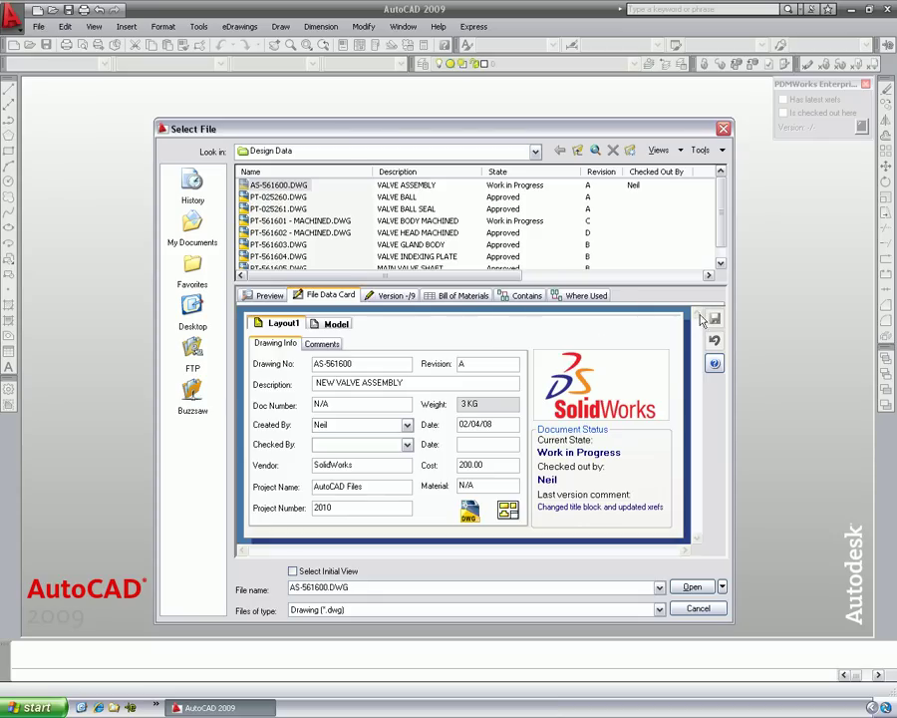
Begin checking AS-561600.DWG back in with the comment 'Changed description'
right_click(299, 187)
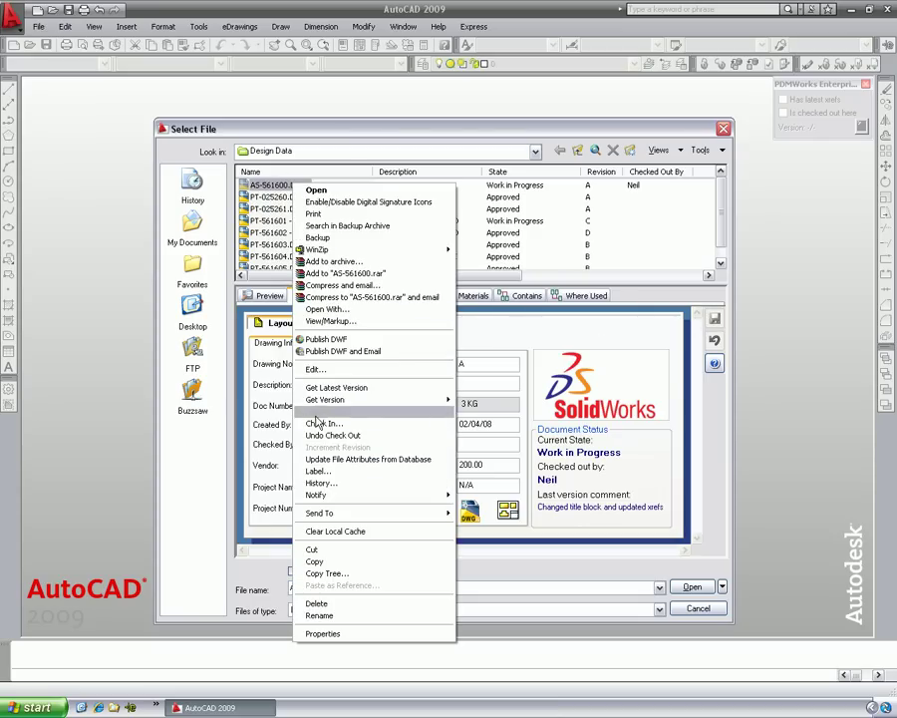
left_click(317, 422)
type("Changed description")
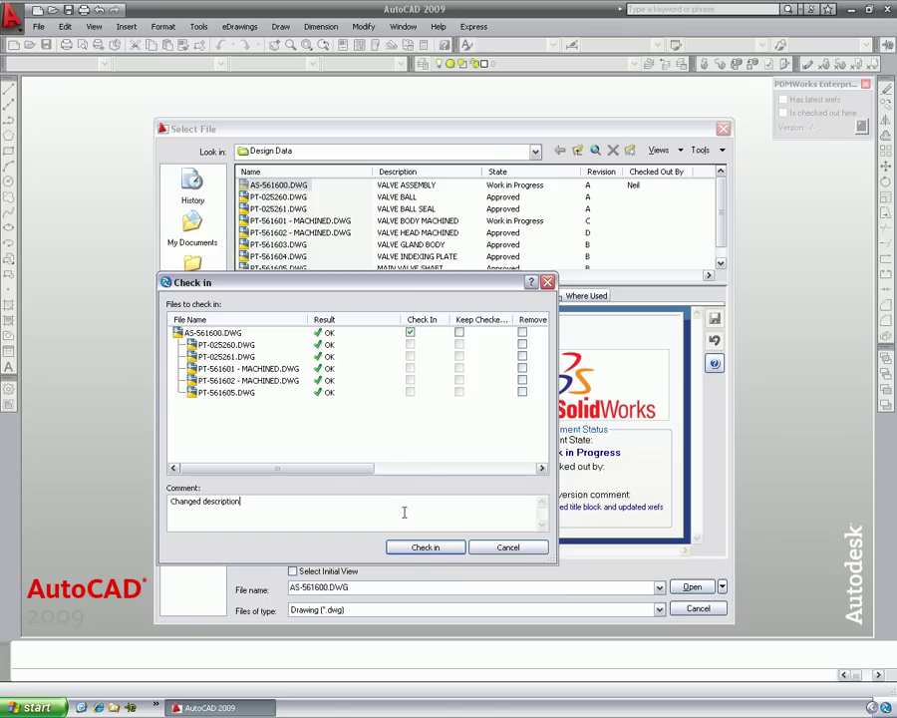
Check in the description change, then preview Layout1 zoomed to the NEW VALVE ASSEMBLY title block
left_click(417, 548)
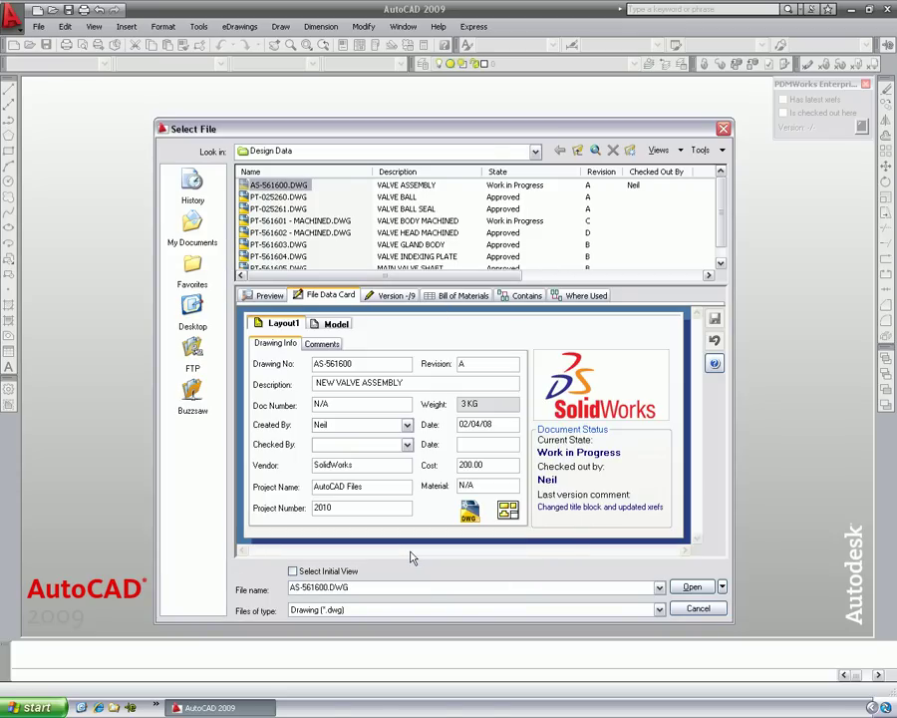
left_click(269, 296)
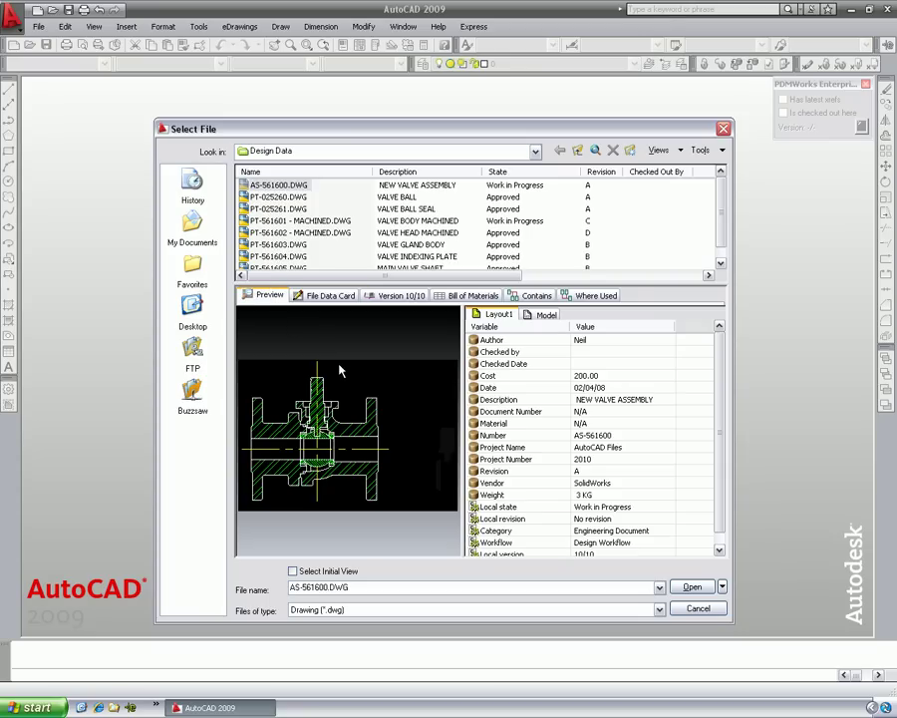
right_click(338, 365)
mouse_move(394, 474)
left_click(421, 486)
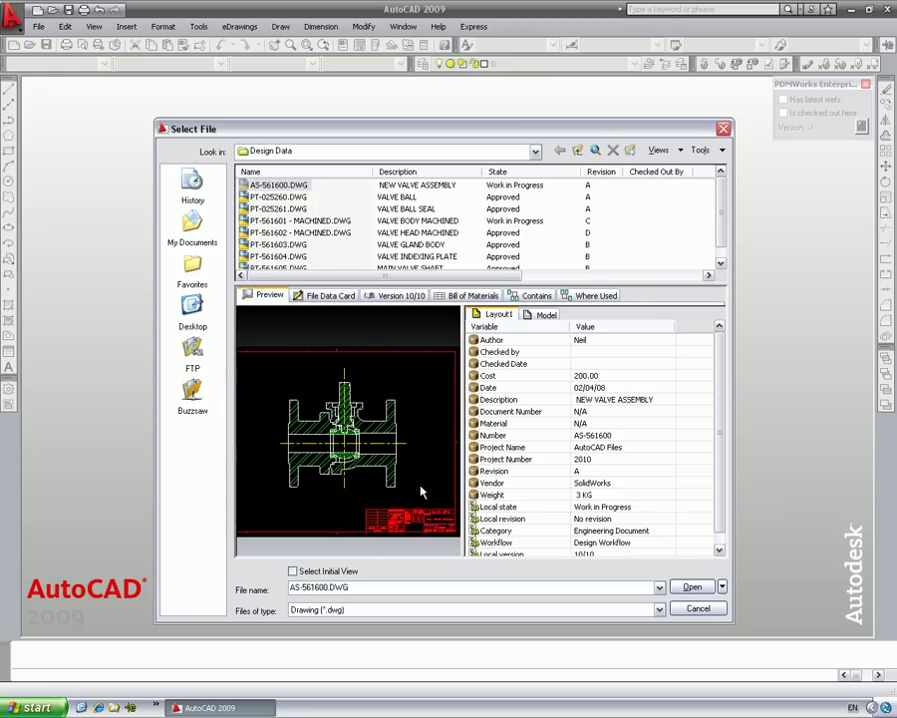
scroll(398, 472, "up", 5)
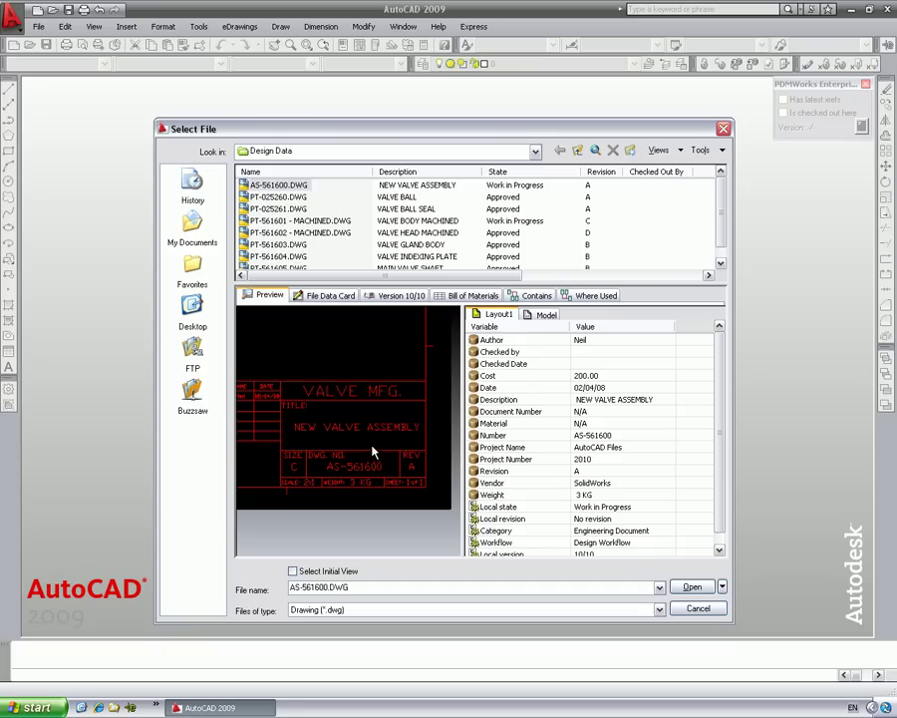
Get version 7 of AS-561600.DWG along with its referenced files
right_click(291, 185)
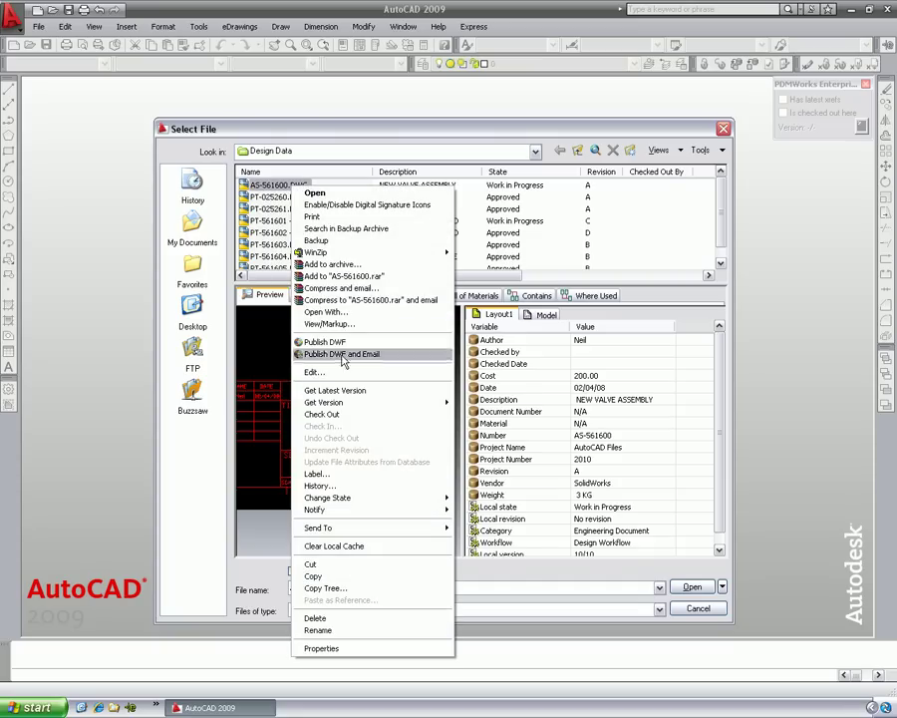
mouse_move(339, 402)
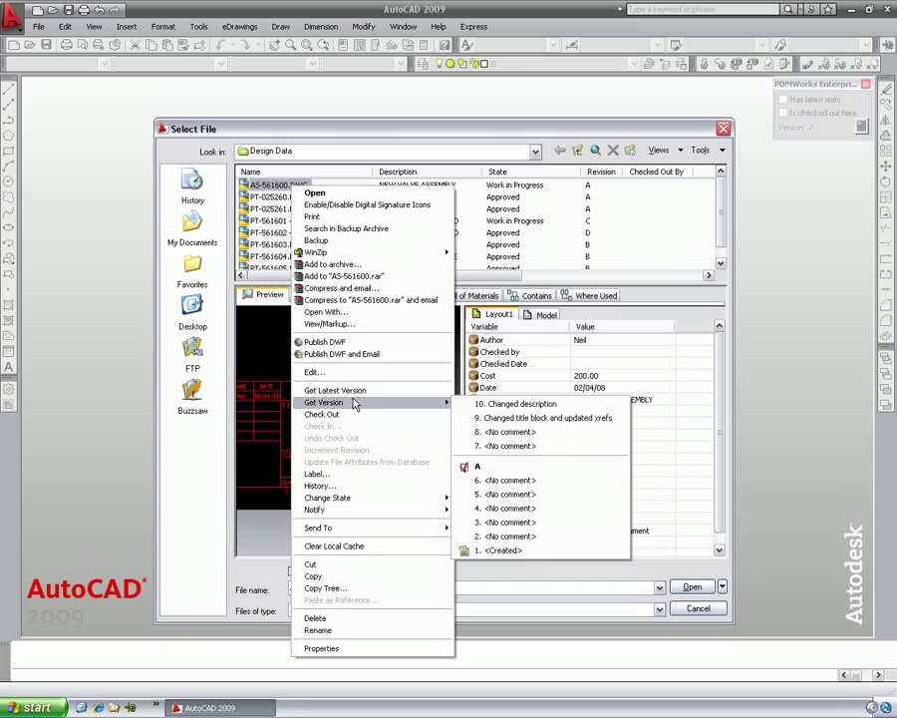
left_click(507, 447)
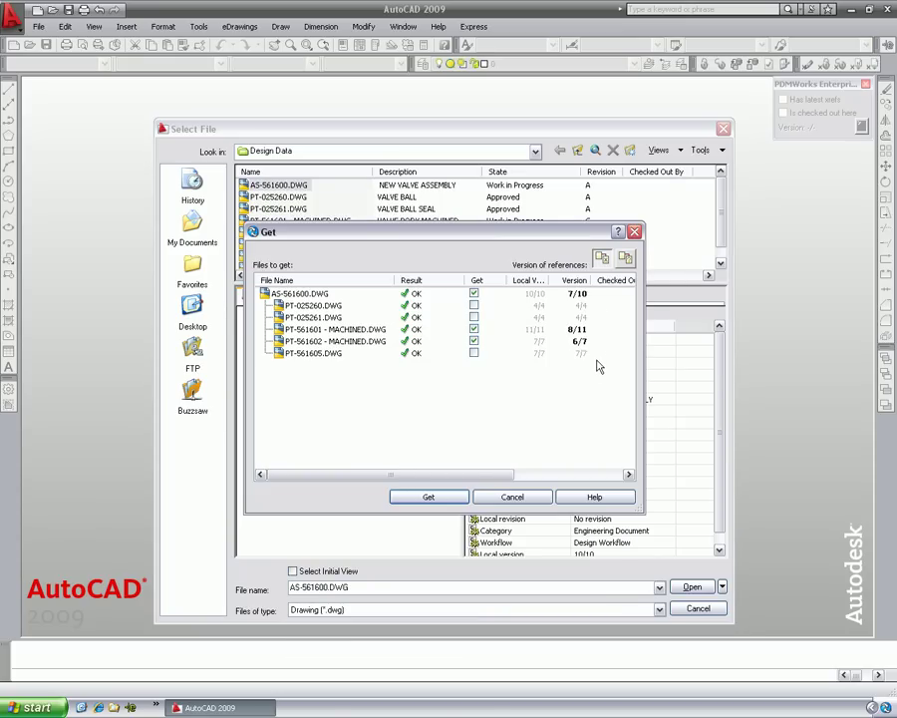
left_click(423, 499)
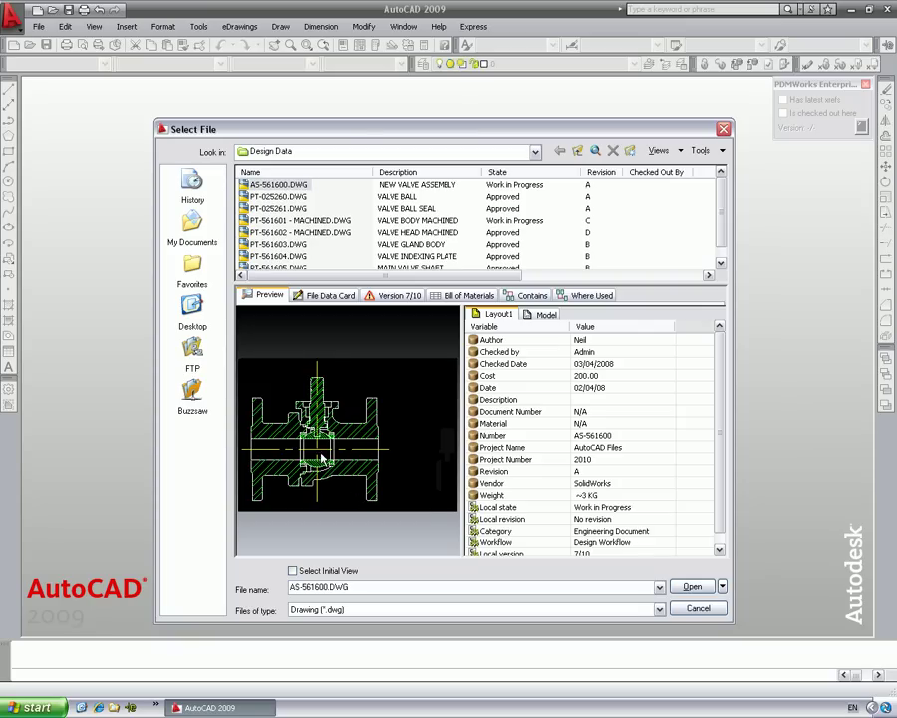
scroll(340, 457, "up", 4)
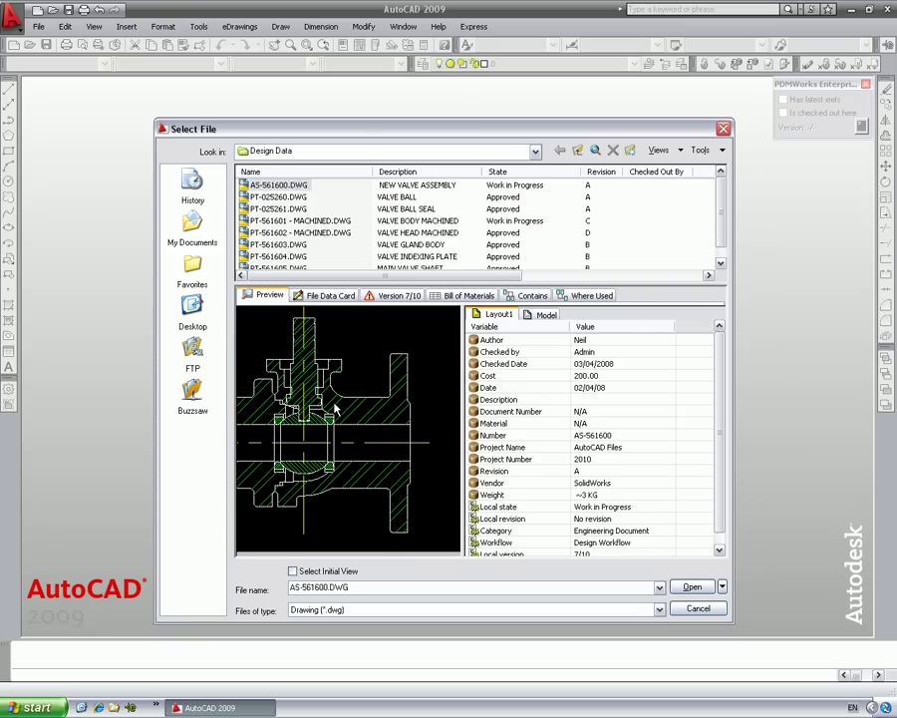
Restore AS-561600.DWG locally to its latest version 10
right_click(302, 186)
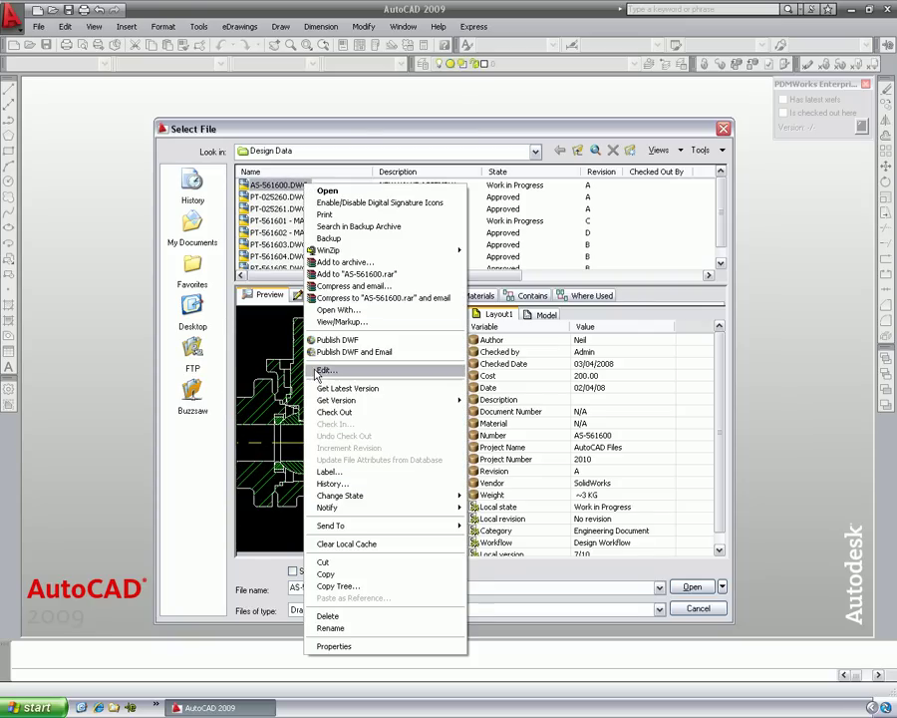
left_click(344, 388)
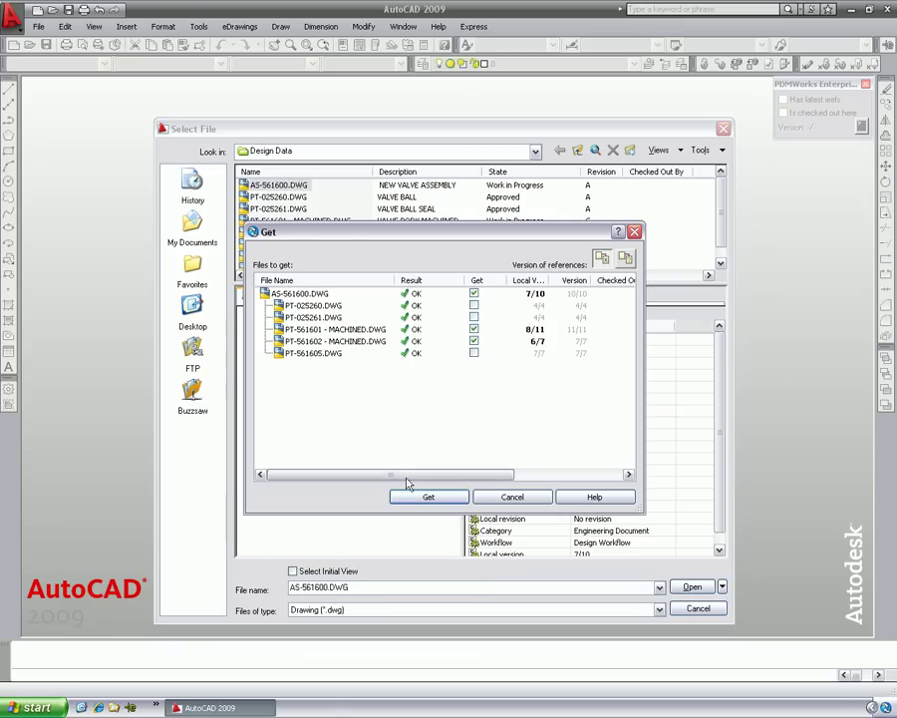
left_click(423, 496)
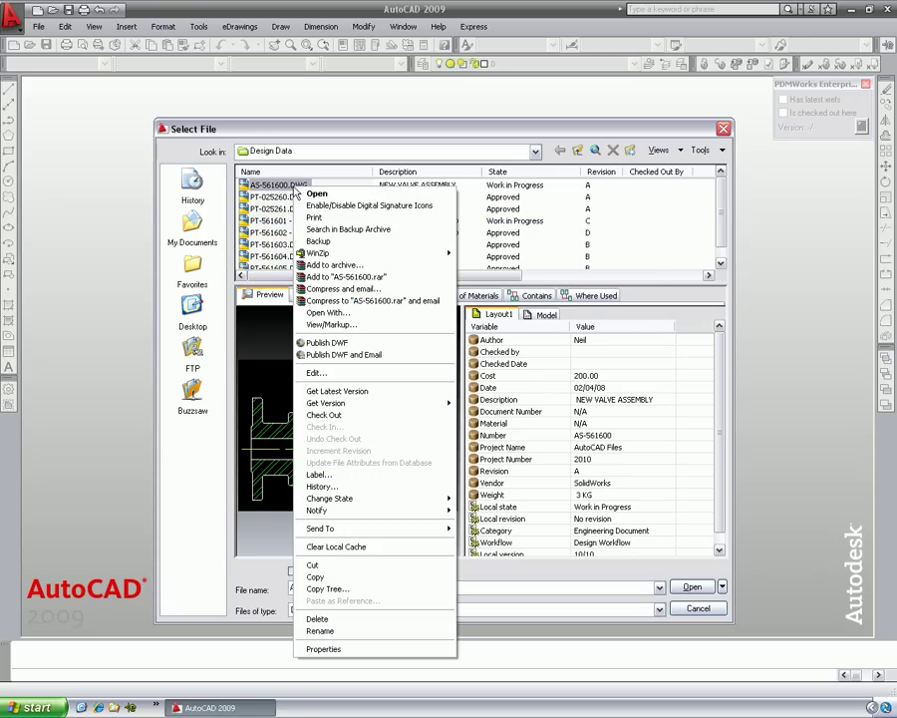
Submit AS-561600 for approval with the comment 'Please approve....'
right_click(297, 186)
mouse_move(349, 500)
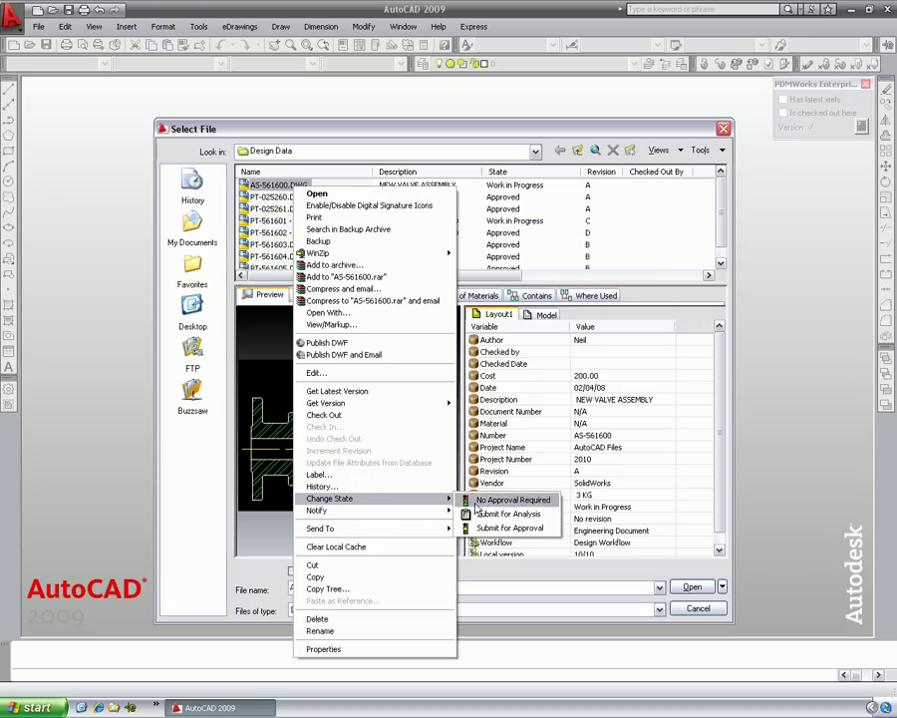
left_click(501, 531)
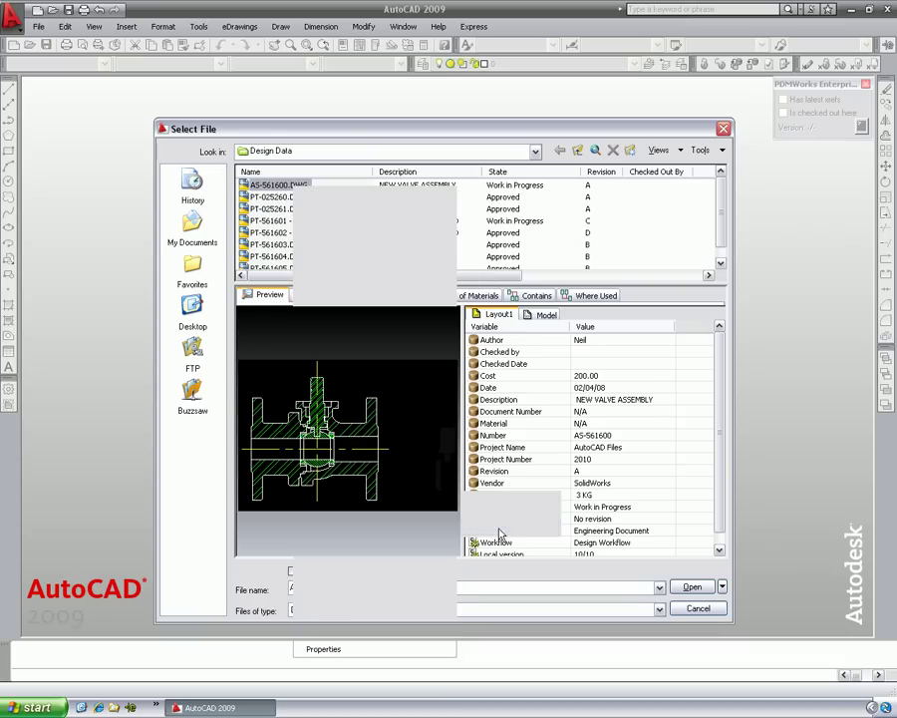
type("Please approv")
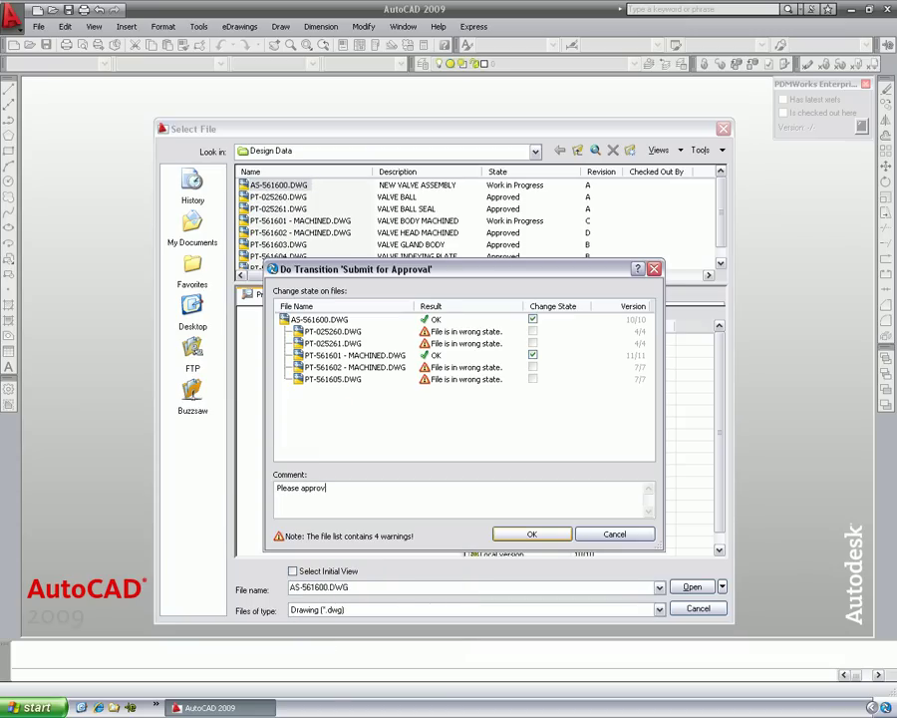
type("e....")
left_click(501, 533)
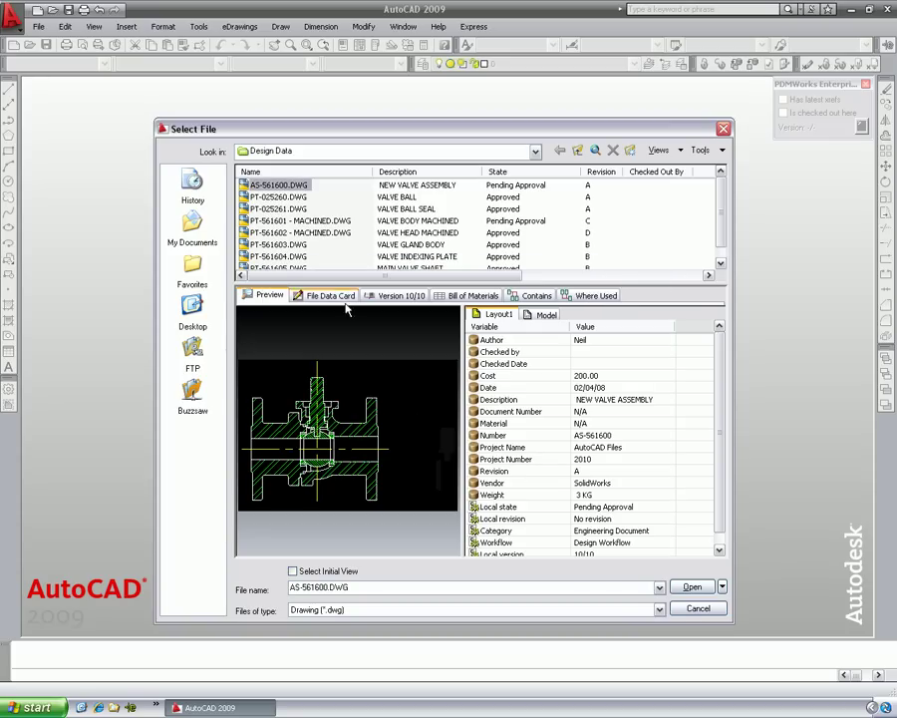
Move the pending AS-561600 to the Approved state, adding an approval comment
right_click(290, 188)
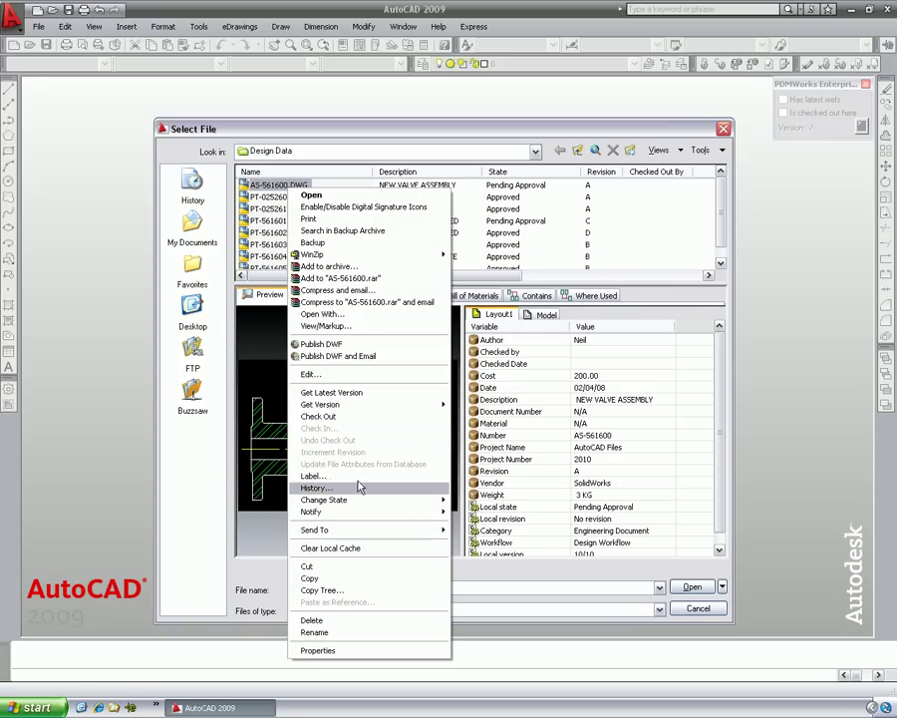
mouse_move(438, 500)
left_click(487, 515)
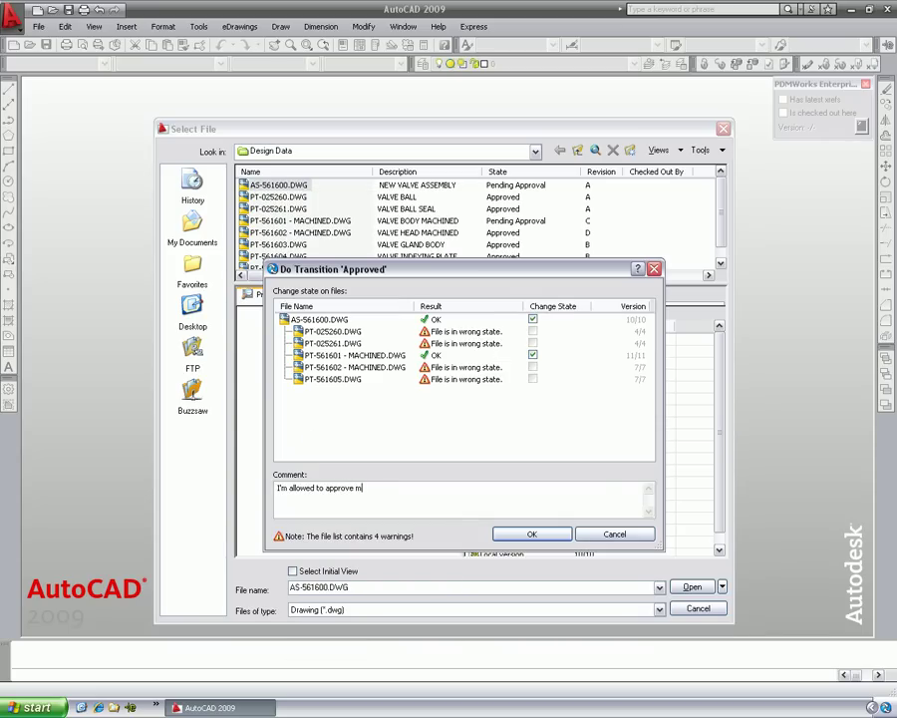
type("wn drawings....")
left_click(527, 535)
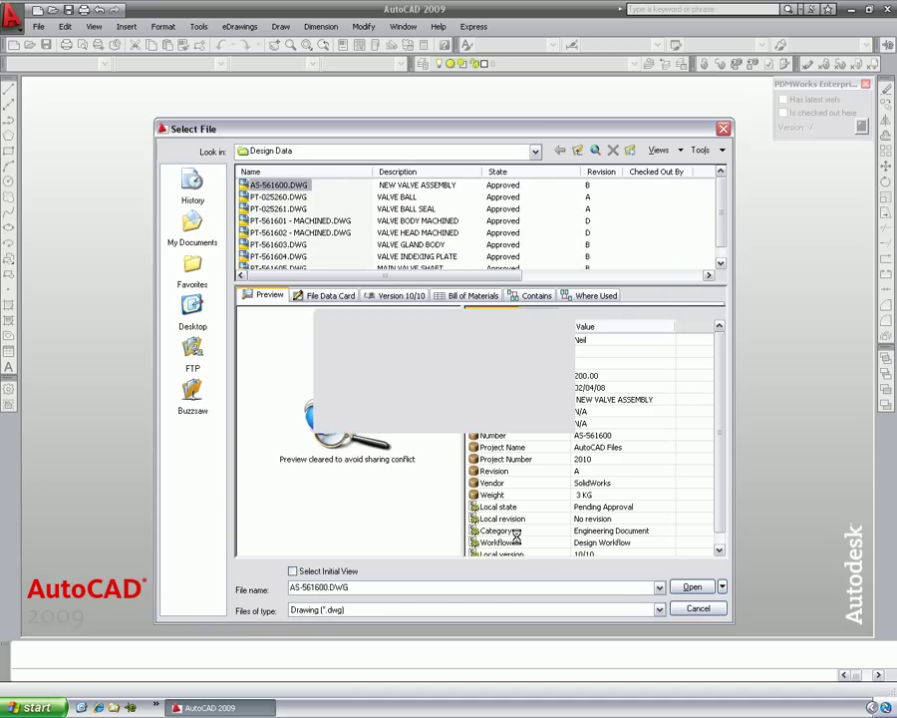
Inspect the Layout1 title block at revision B and the file data card, then cancel Select File
right_click(345, 451)
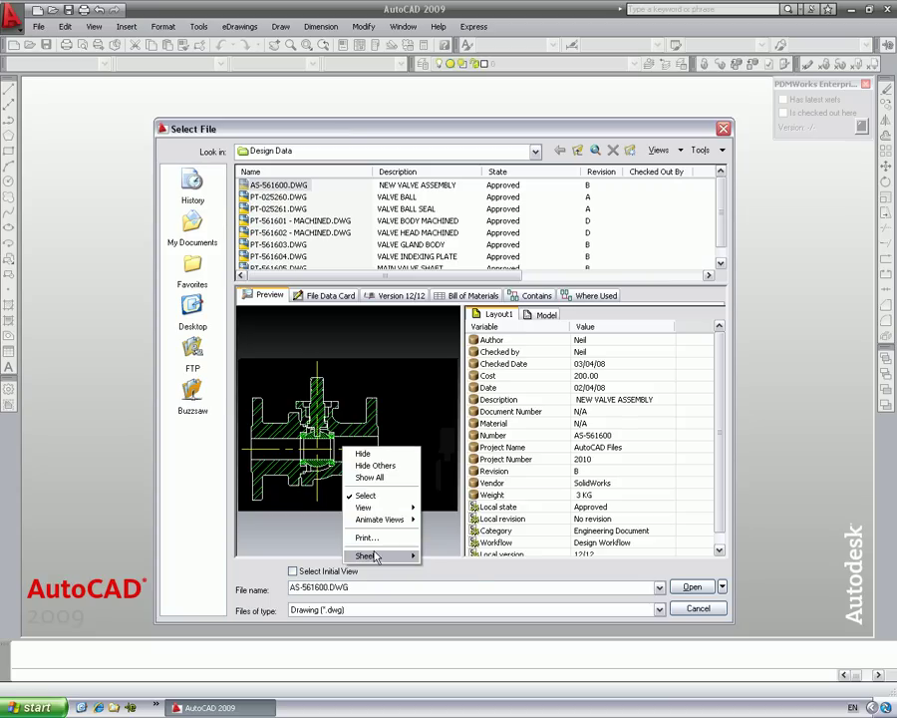
mouse_move(403, 555)
left_click(442, 568)
scroll(363, 476, "up", 5)
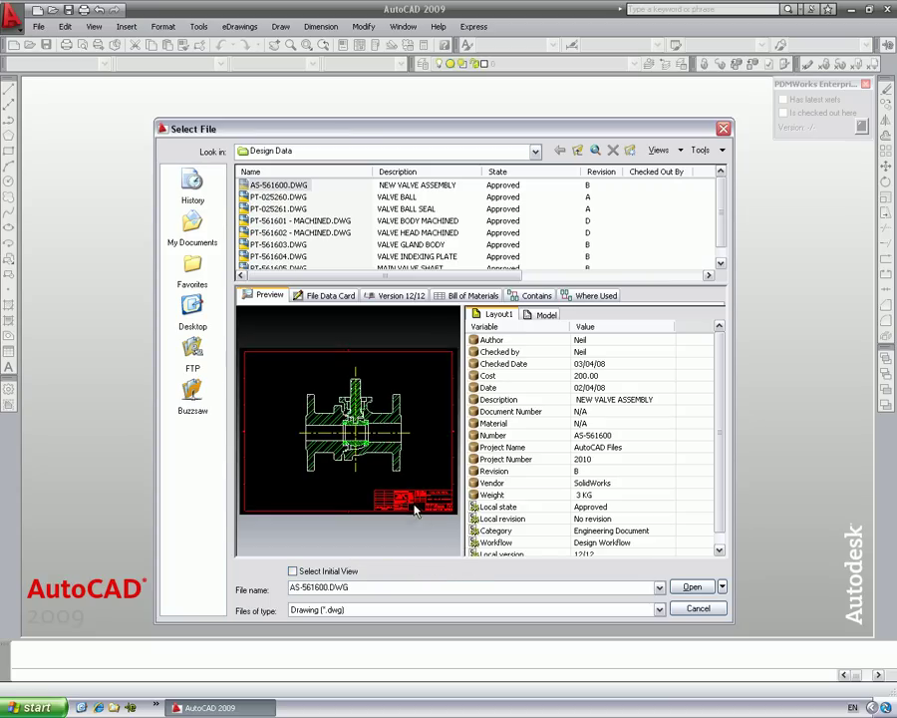
scroll(363, 476, "up", 6)
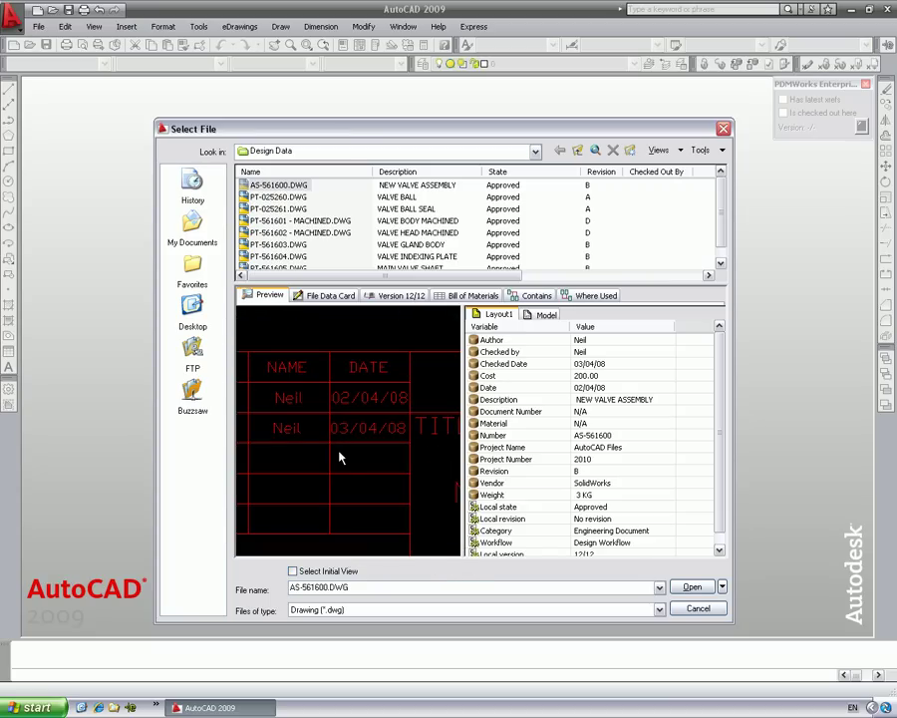
scroll(339, 456, "down", 1)
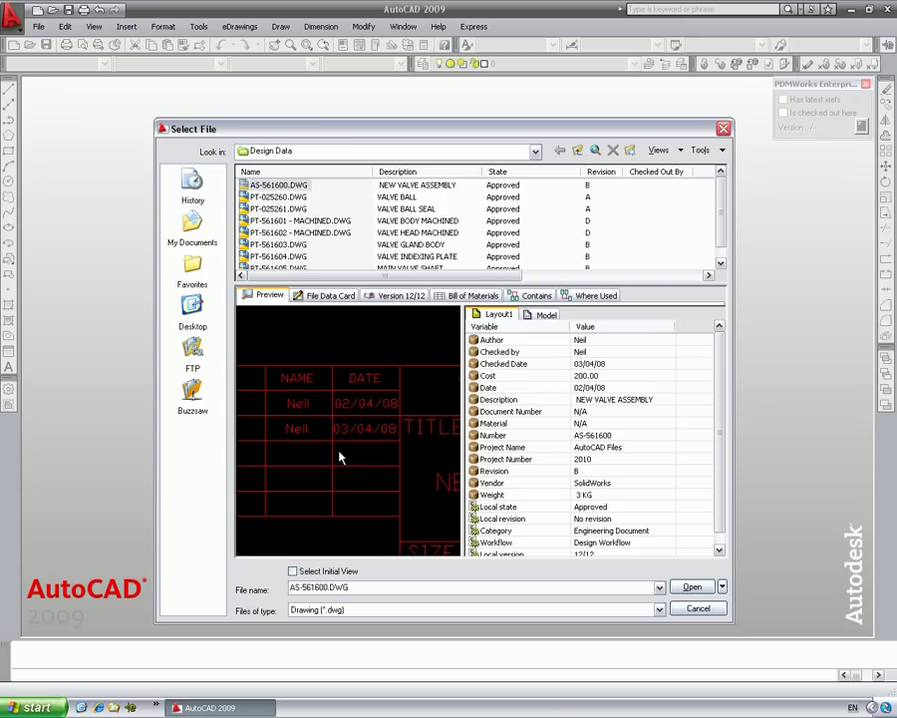
middle_click_drag(338, 456, 396, 459)
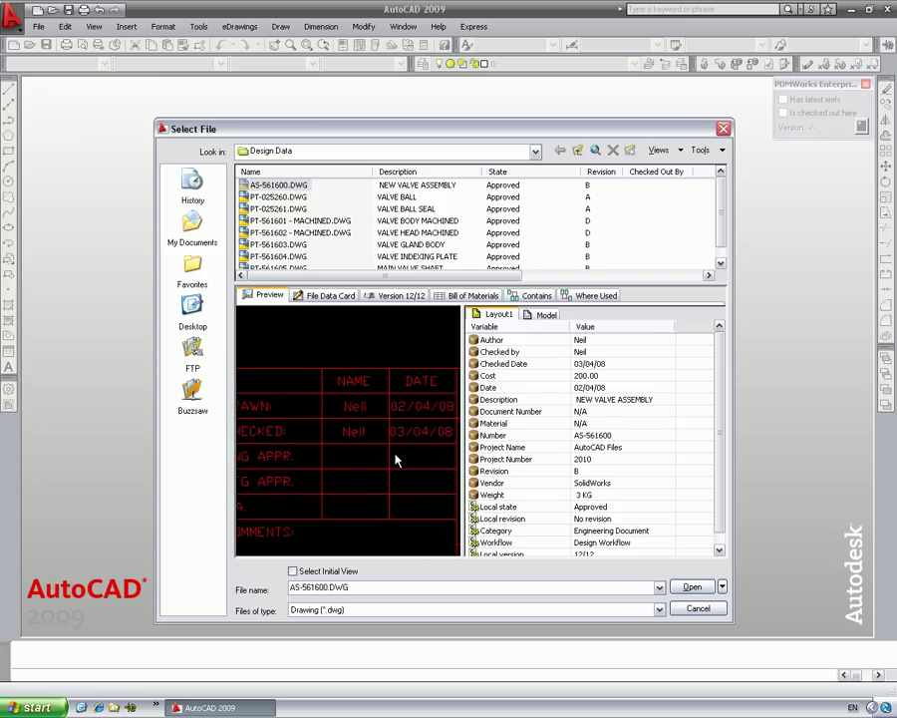
left_click(347, 296)
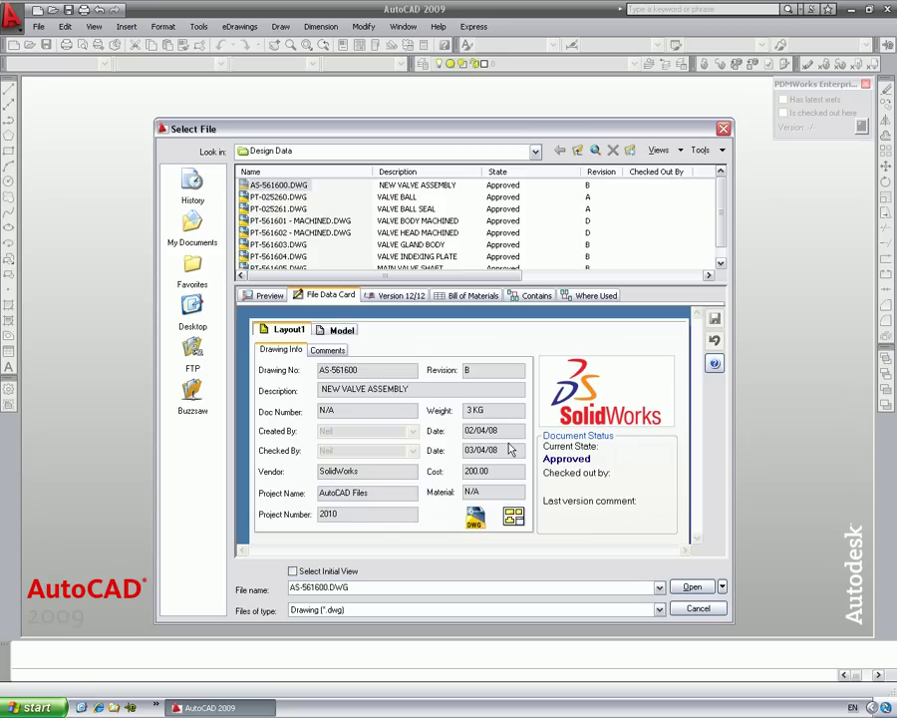
left_click(695, 608)
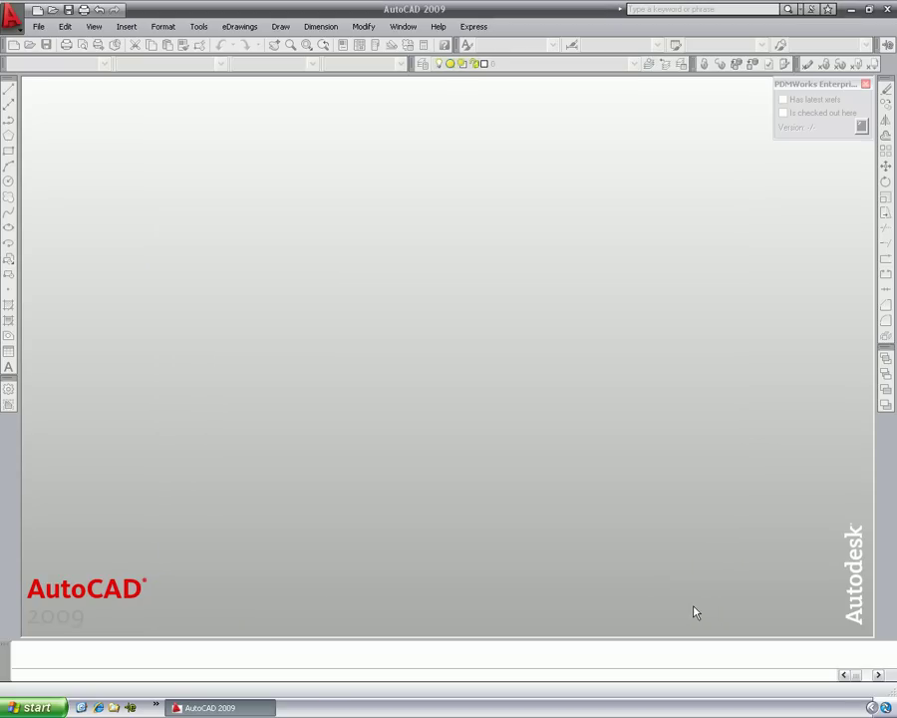